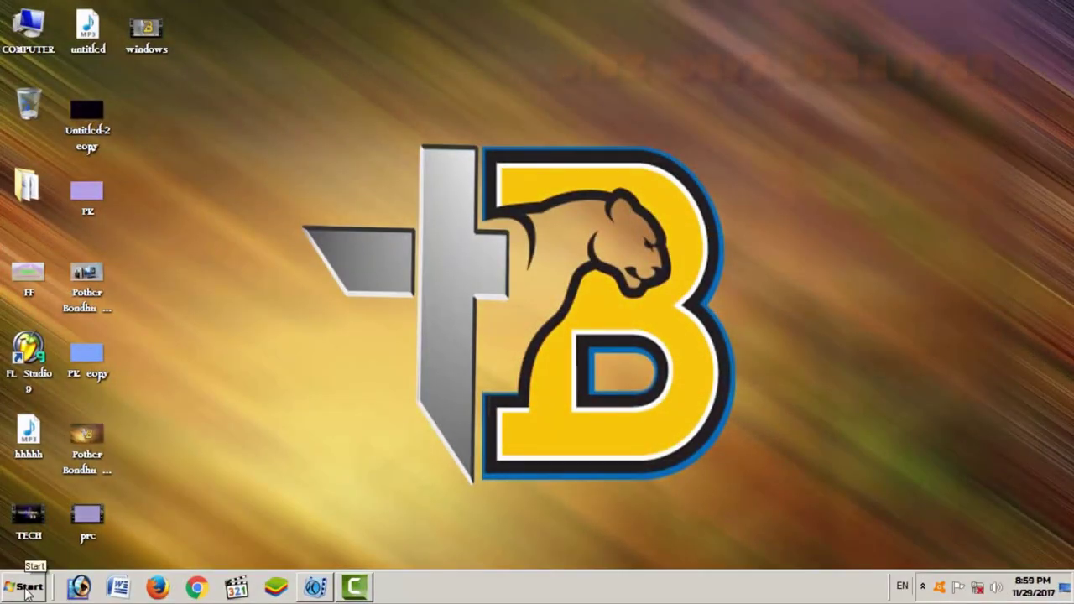
- Open Disk Defragmenter from the System Tools group of the Accessories programs
{"action": "left_click", "coordinate": [27, 588]}
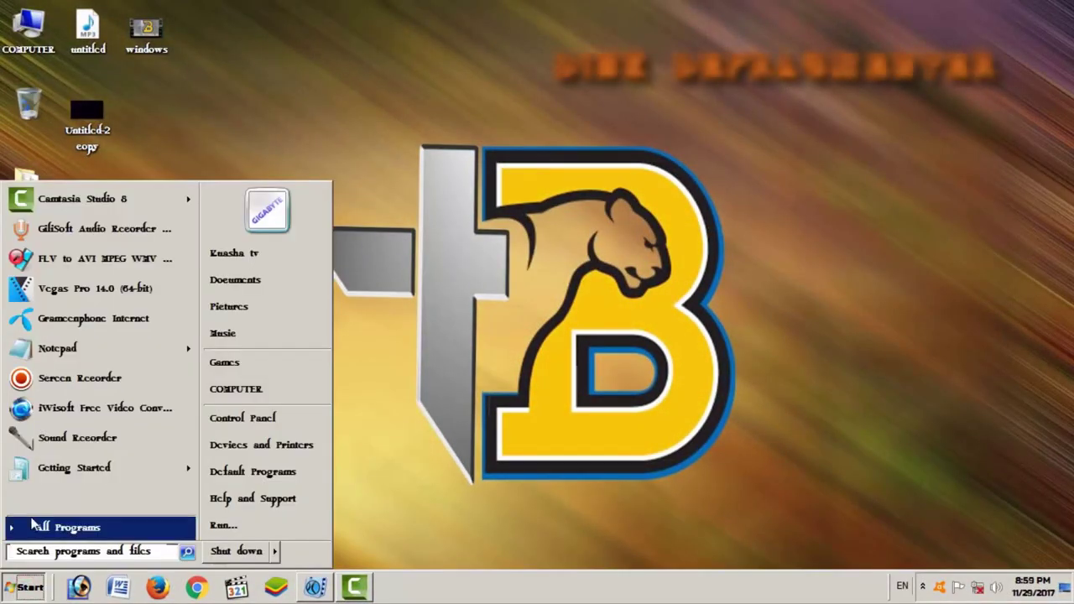
{"action": "left_click", "coordinate": [74, 530]}
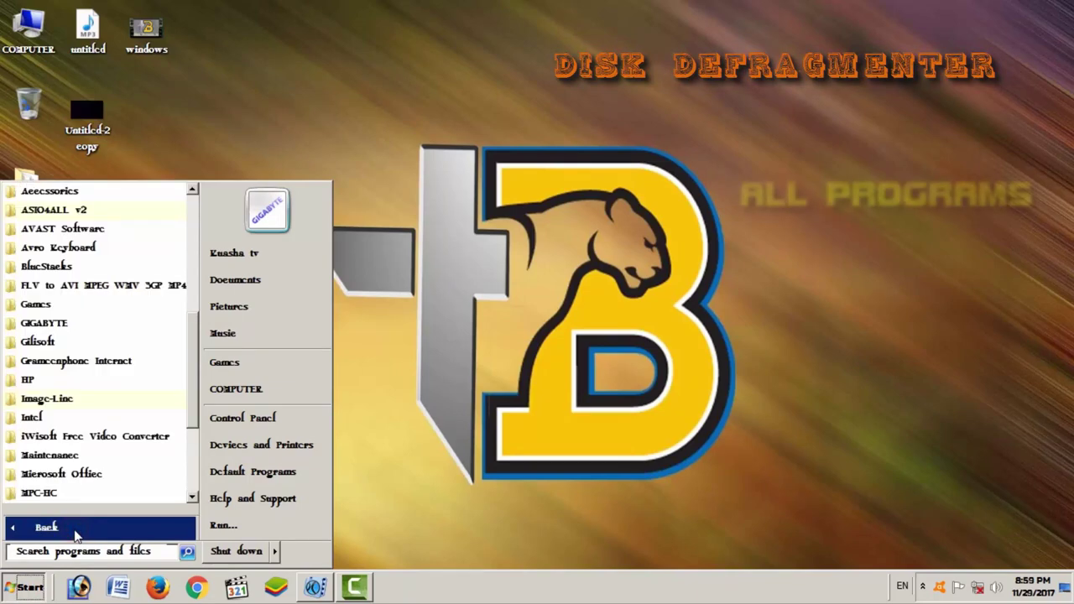
{"action": "scroll", "coordinate": [60, 329], "scroll_direction": "up", "scroll_amount": 3}
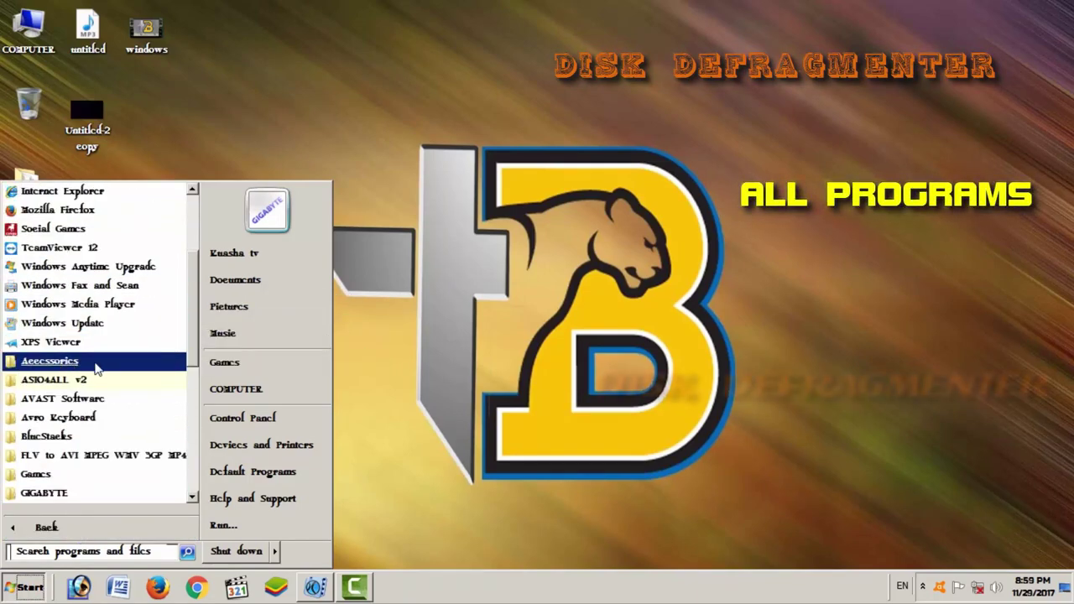
{"action": "left_click", "coordinate": [100, 364]}
{"action": "scroll", "coordinate": [104, 369], "scroll_direction": "down", "scroll_amount": 2}
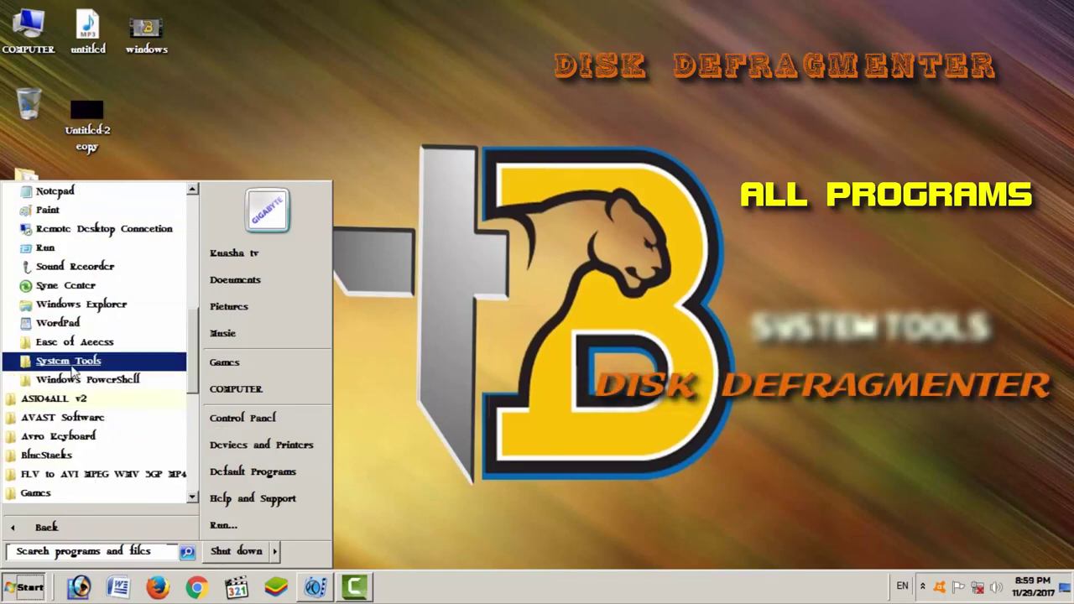
{"action": "left_click", "coordinate": [38, 367]}
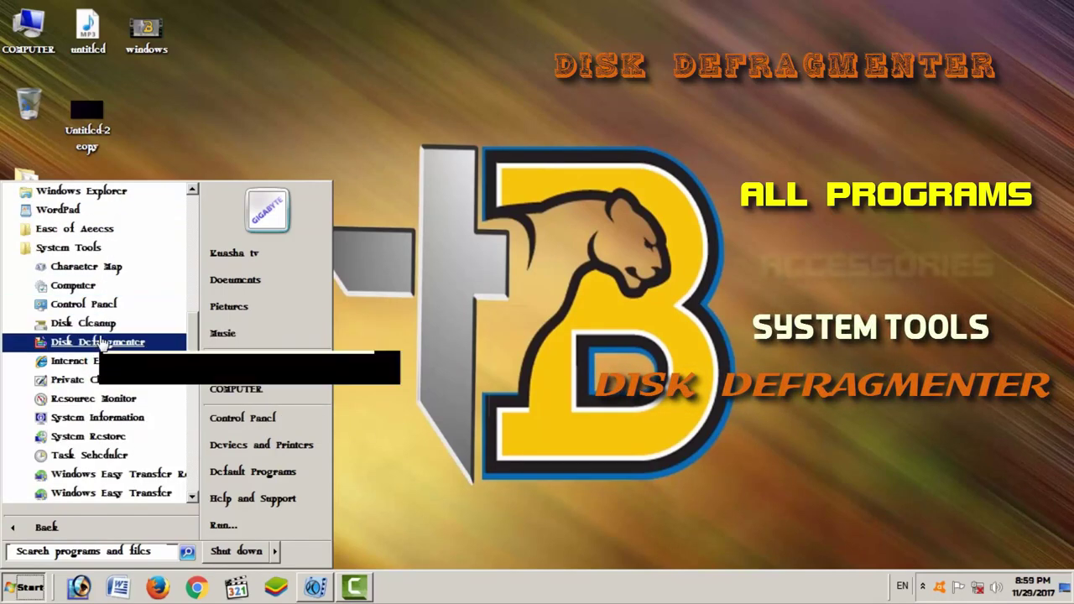
{"action": "left_click", "coordinate": [114, 344]}
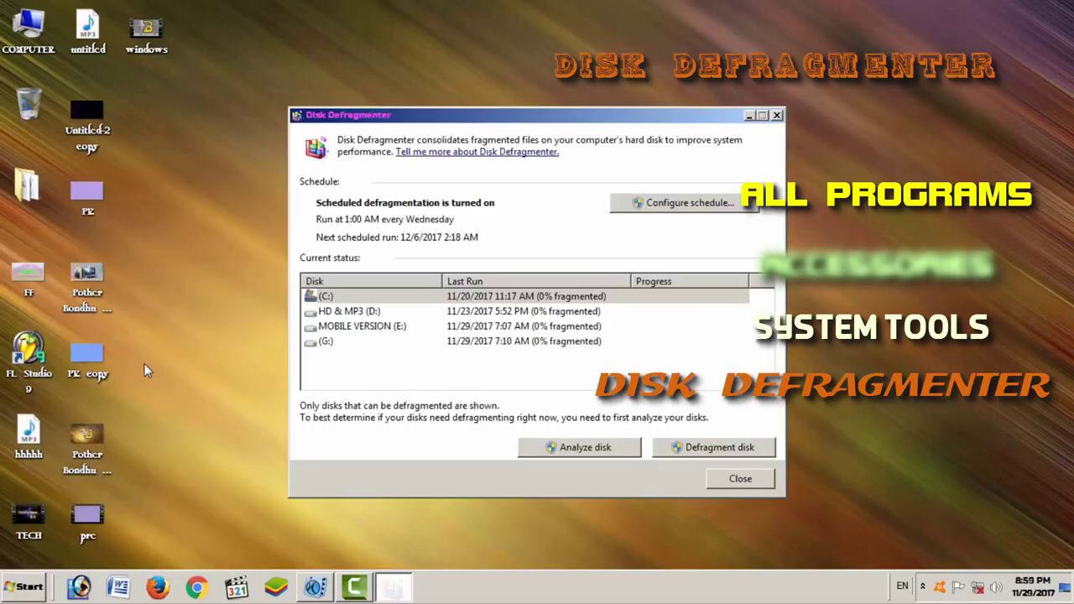
- Start defragmenting drives C:, D:, E: and G: together, and close Disk Defragmenter at the end
{"action": "left_click", "coordinate": [571, 298]}
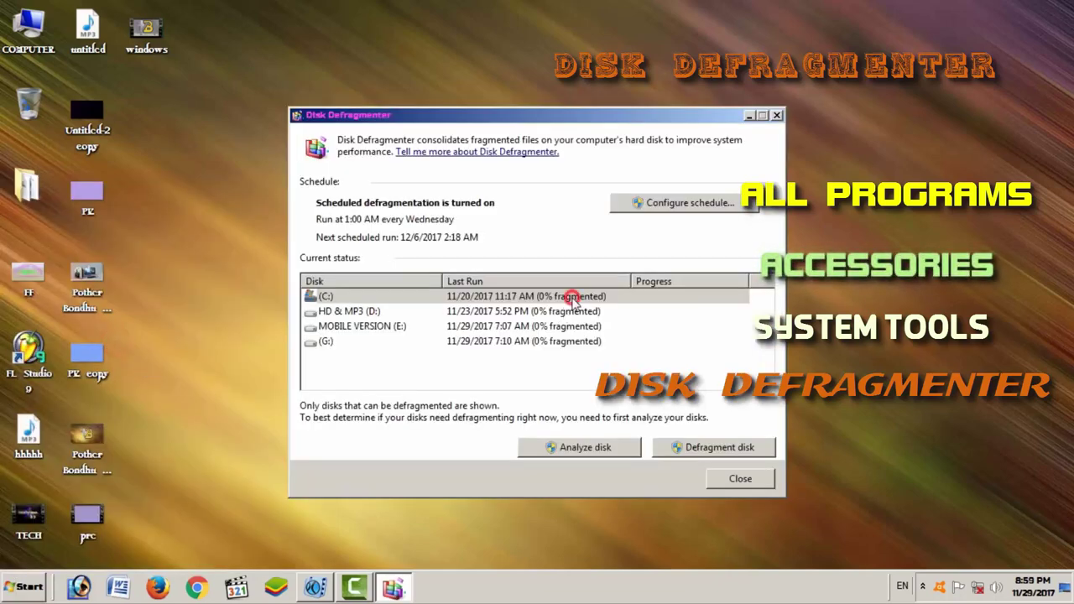
{"action": "left_click", "coordinate": [574, 311], "text": "ctrl"}
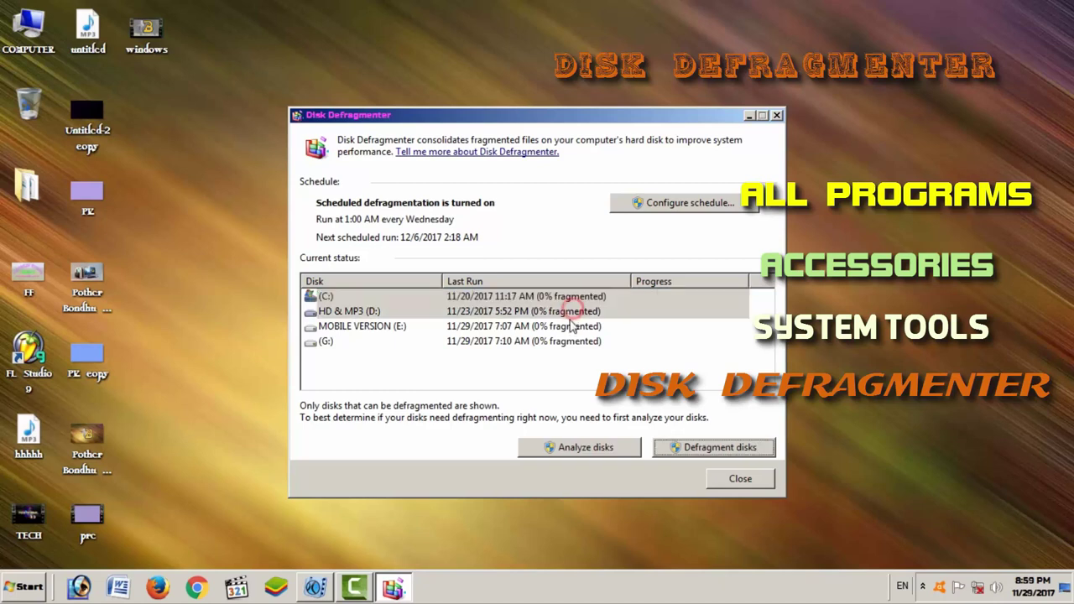
{"action": "left_click", "coordinate": [568, 326], "text": "ctrl"}
{"action": "left_click", "coordinate": [566, 342], "text": "ctrl"}
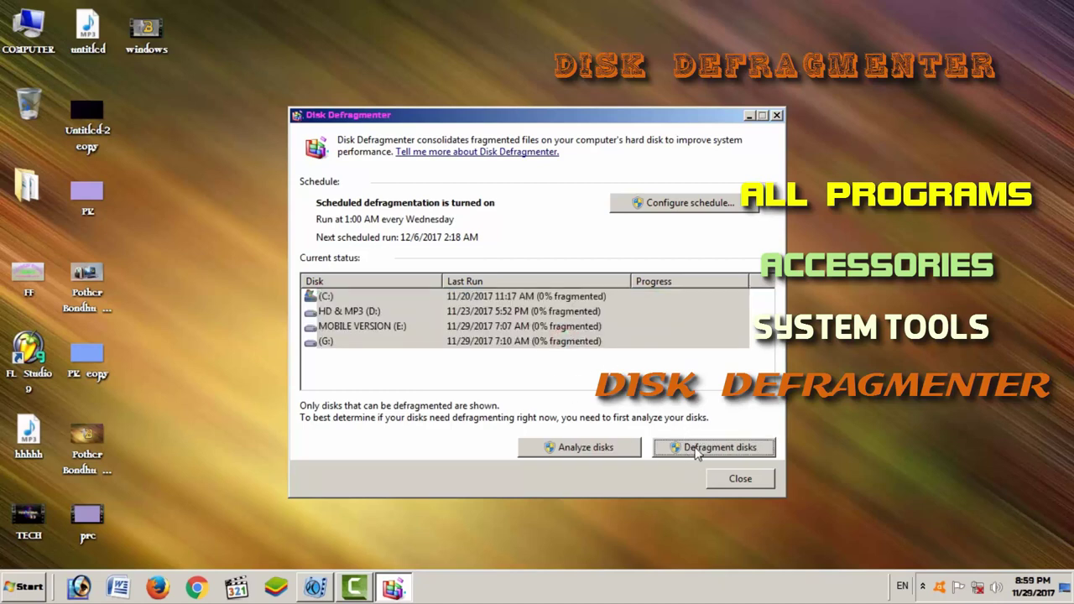
{"action": "left_click", "coordinate": [757, 453]}
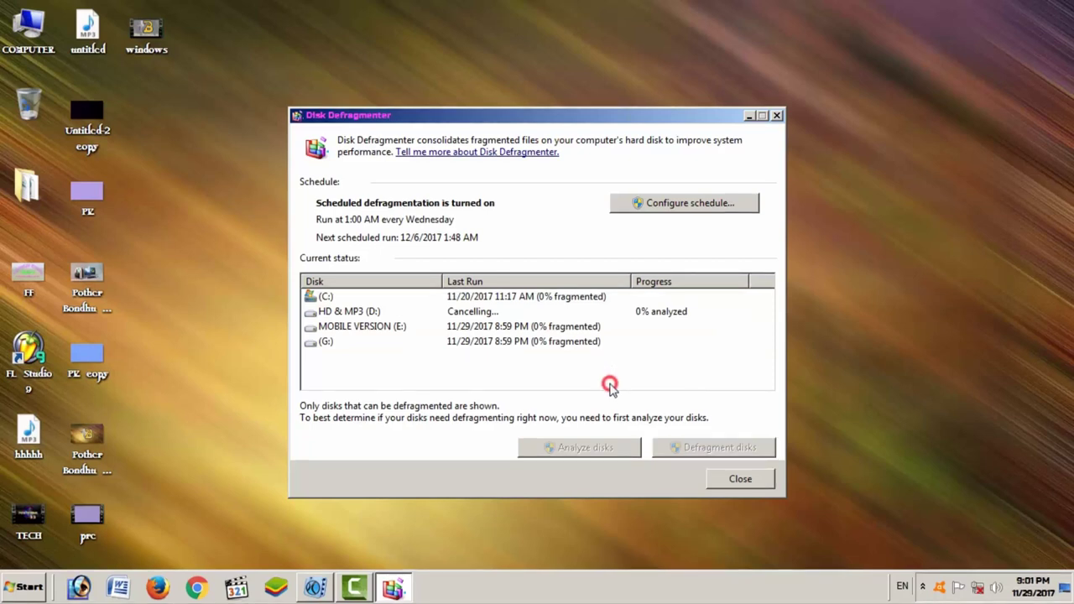
{"action": "left_click", "coordinate": [739, 481]}
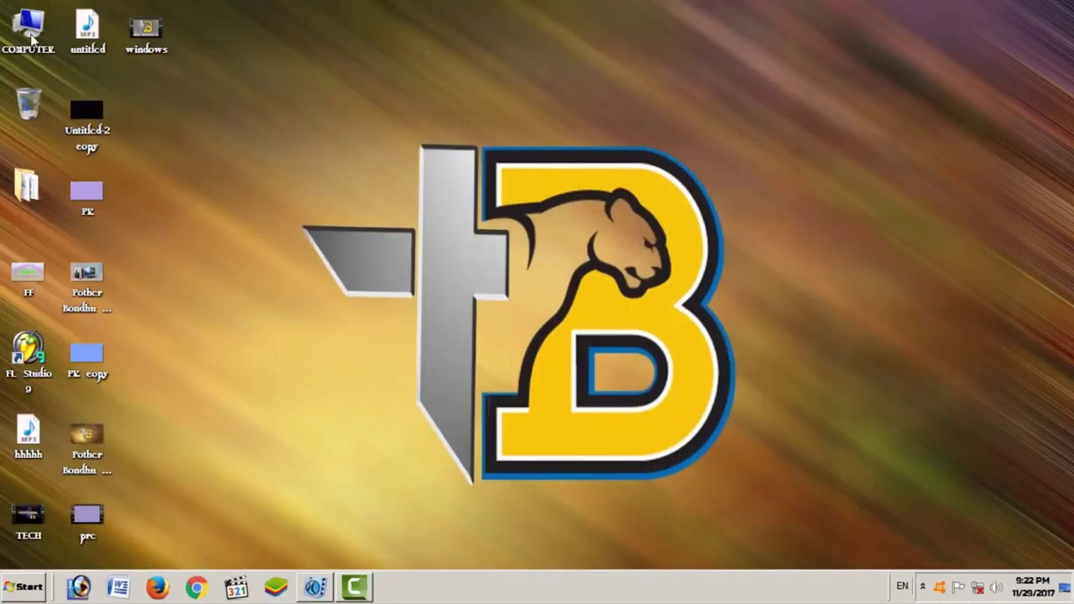
- Open the properties of Local Disk (C:) from the Computer window and start Disk Cleanup for it
{"action": "double_click", "coordinate": [31, 38]}
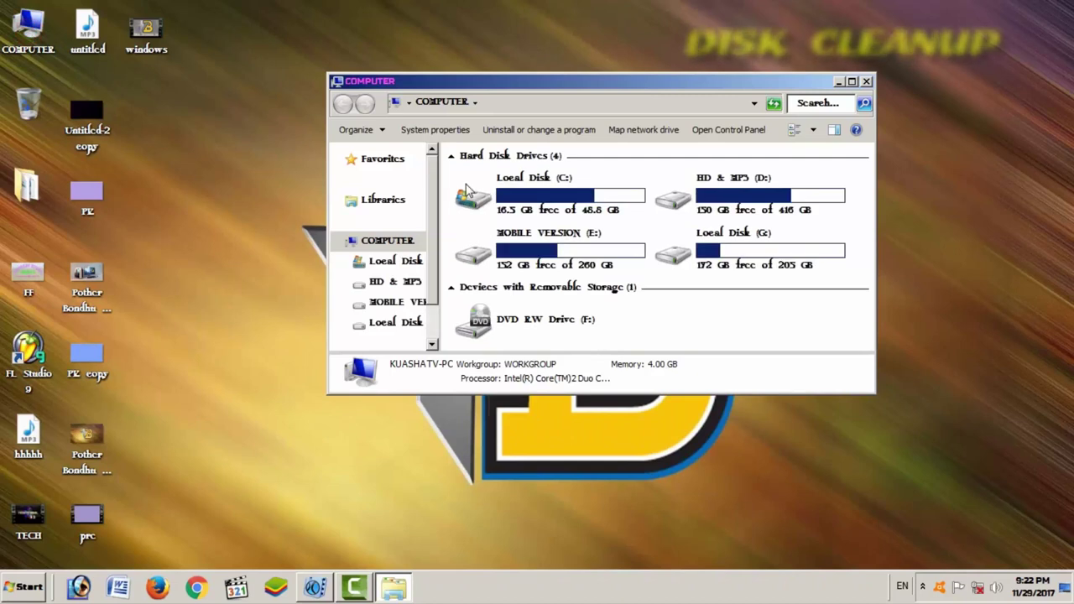
{"action": "left_click", "coordinate": [560, 198]}
{"action": "right_click", "coordinate": [557, 195]}
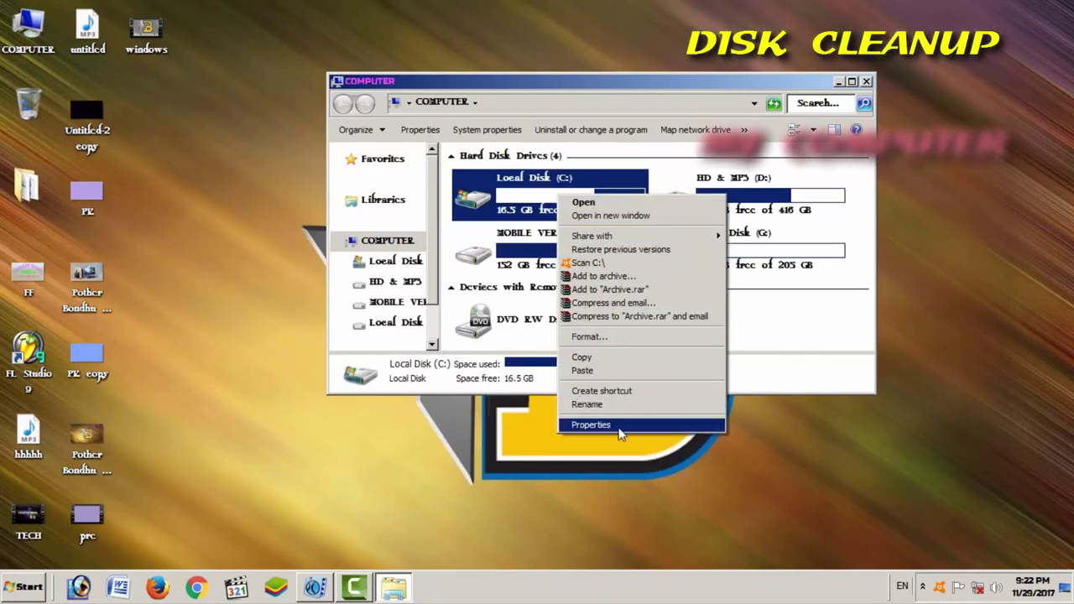
{"action": "left_click", "coordinate": [666, 425]}
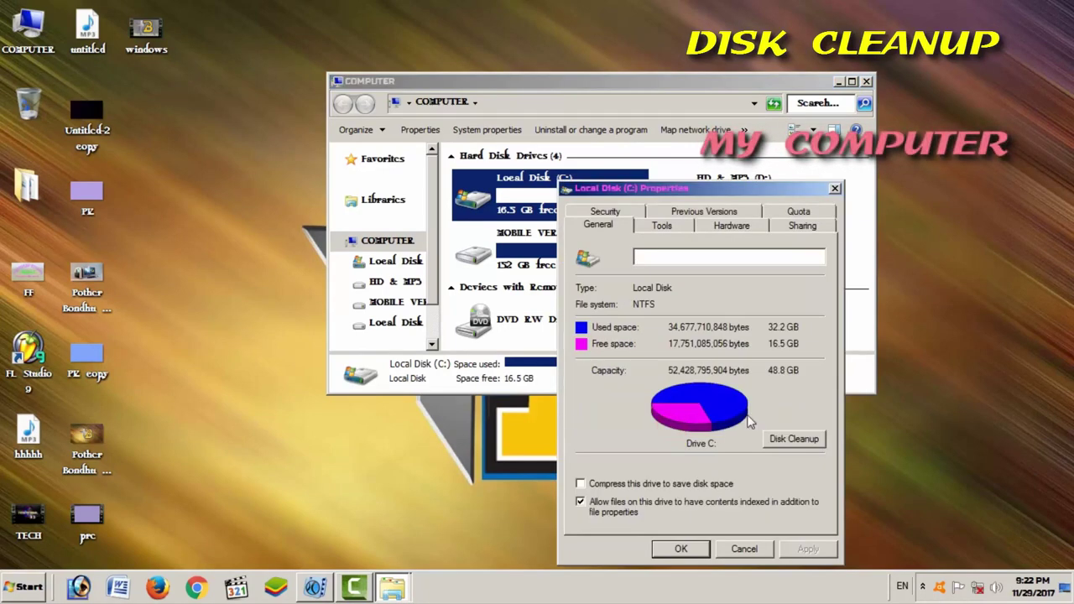
{"action": "left_click_drag", "start_coordinate": [669, 193], "coordinate": [492, 71]}
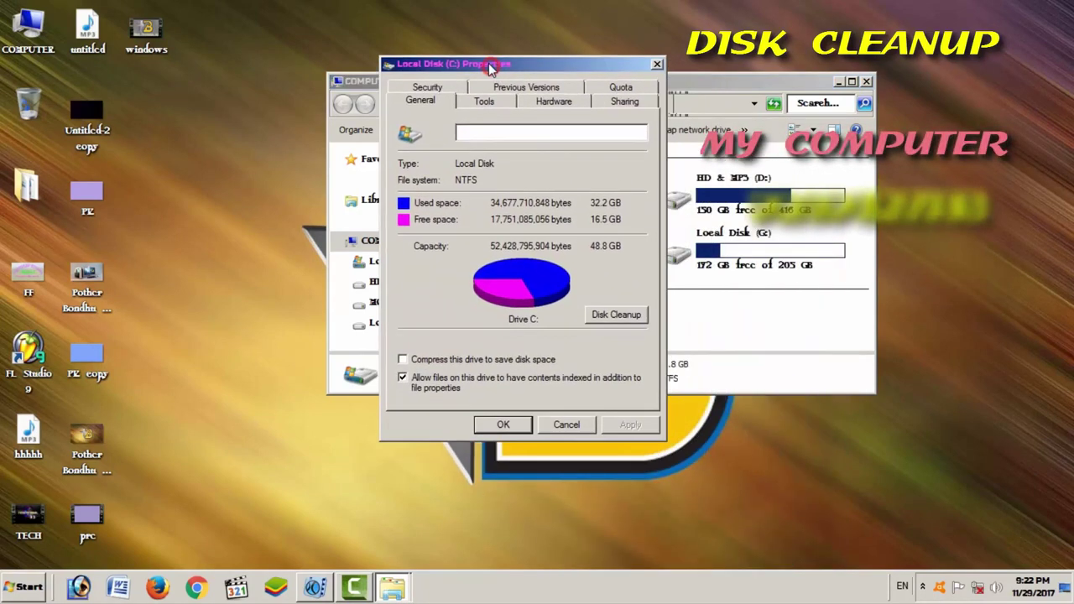
{"action": "left_click", "coordinate": [613, 317]}
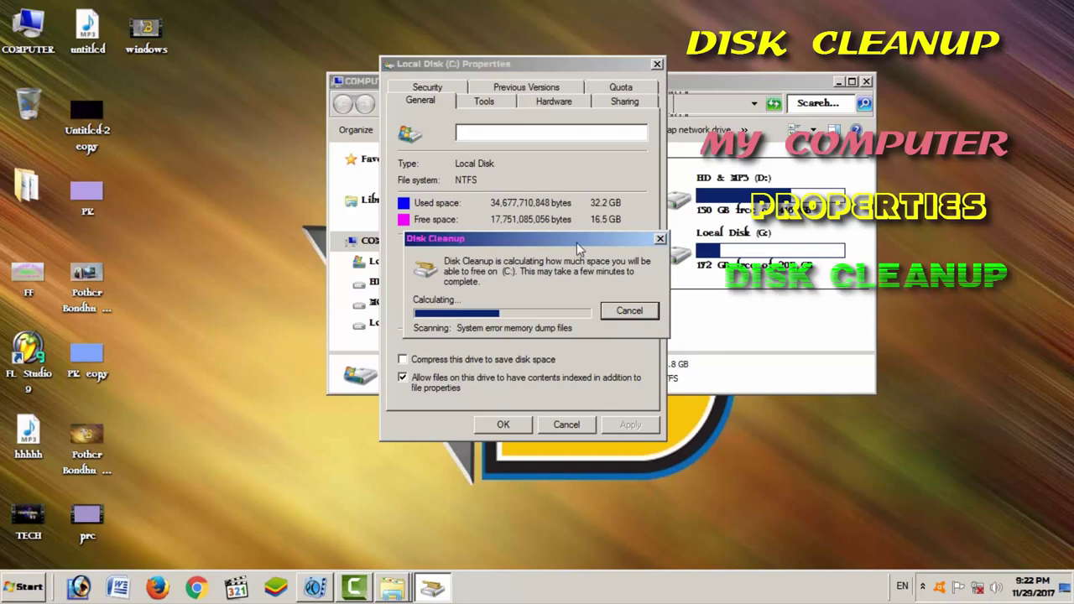
- Close the C: drive properties and the Computer window, moving the Disk Cleanup progress dialog out of the way
{"action": "left_click_drag", "start_coordinate": [577, 242], "coordinate": [648, 243]}
{"action": "left_click", "coordinate": [658, 64]}
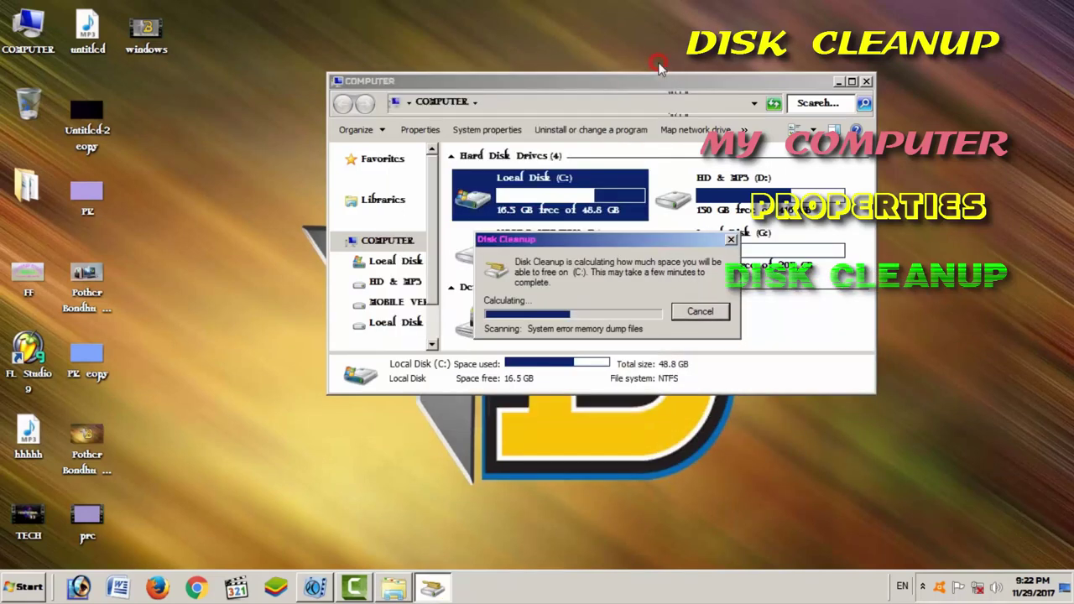
{"action": "left_click", "coordinate": [866, 82]}
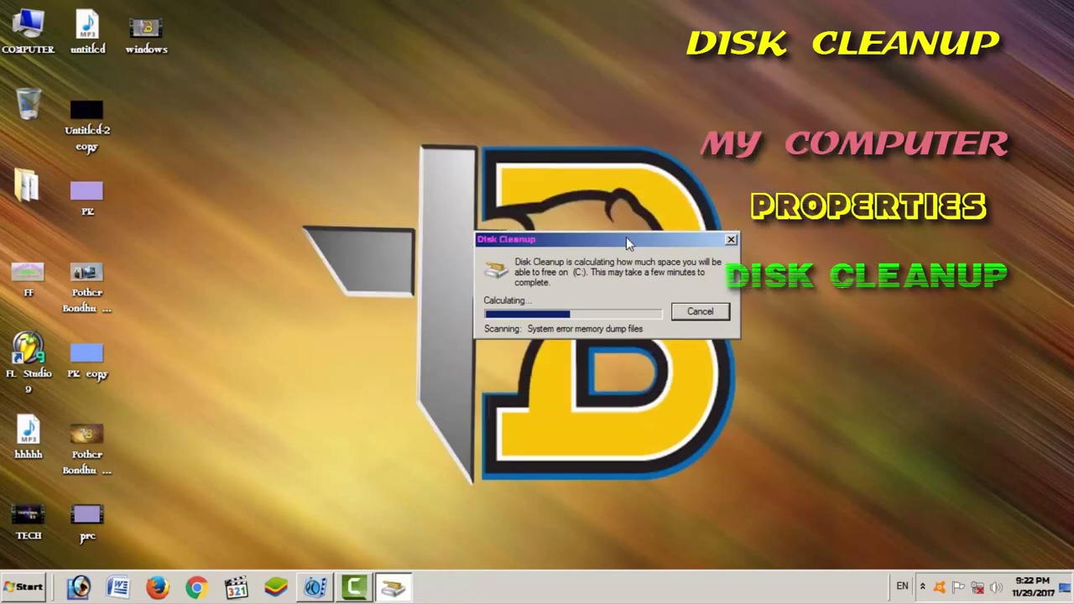
{"action": "left_click_drag", "start_coordinate": [626, 239], "coordinate": [599, 64]}
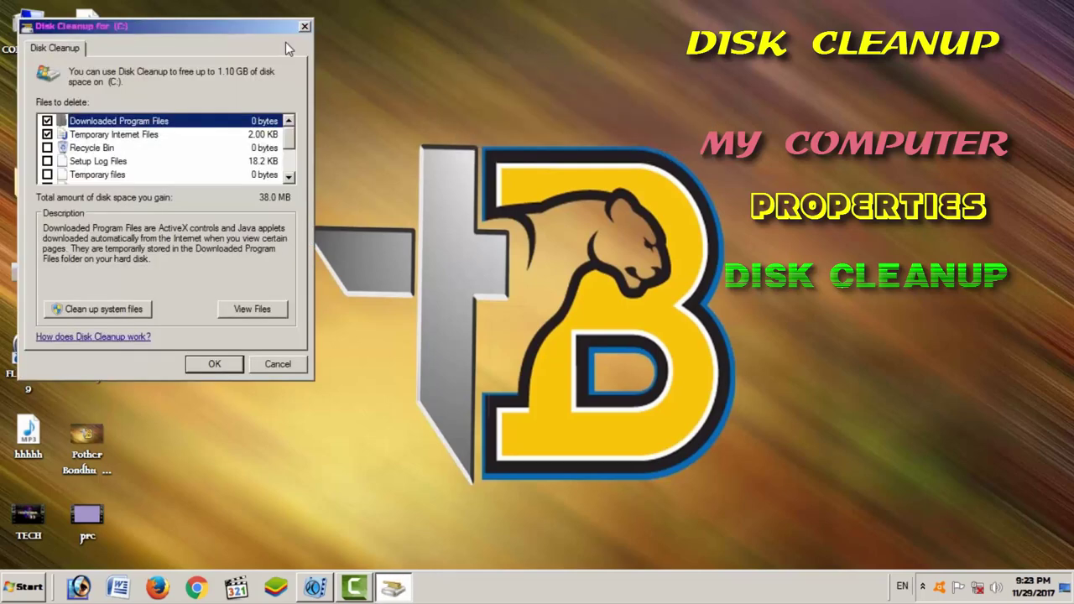
- Include the Recycle Bin, setup logs, temporary files and all Windows Error Reporting categories in the C: cleanup, and permanently delete the files
{"action": "left_click_drag", "start_coordinate": [285, 26], "coordinate": [376, 38]}
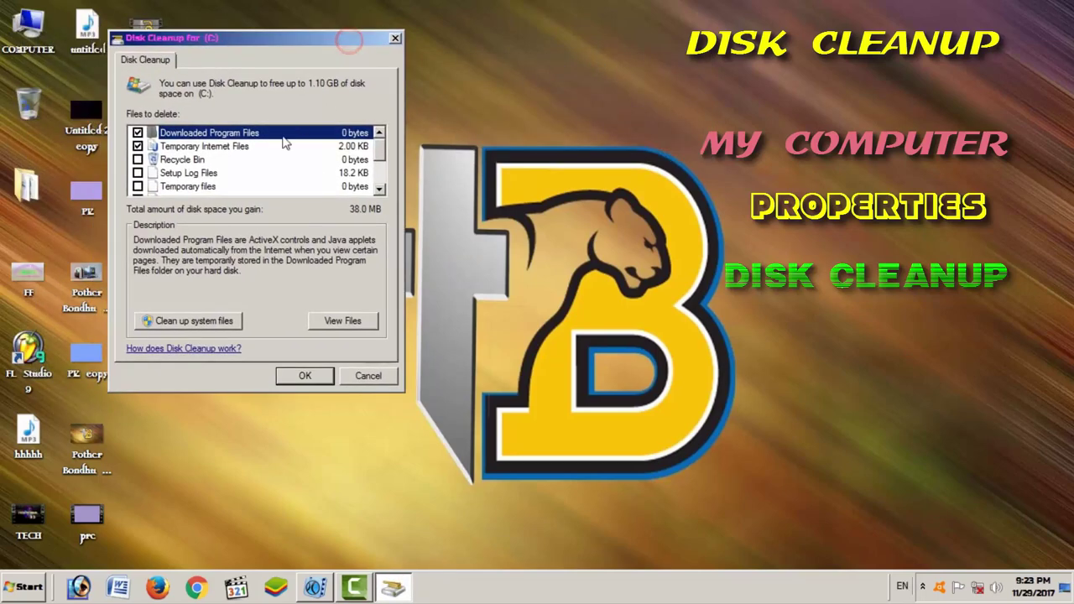
{"action": "left_click", "coordinate": [137, 160]}
{"action": "left_click", "coordinate": [138, 173]}
{"action": "left_click", "coordinate": [138, 186]}
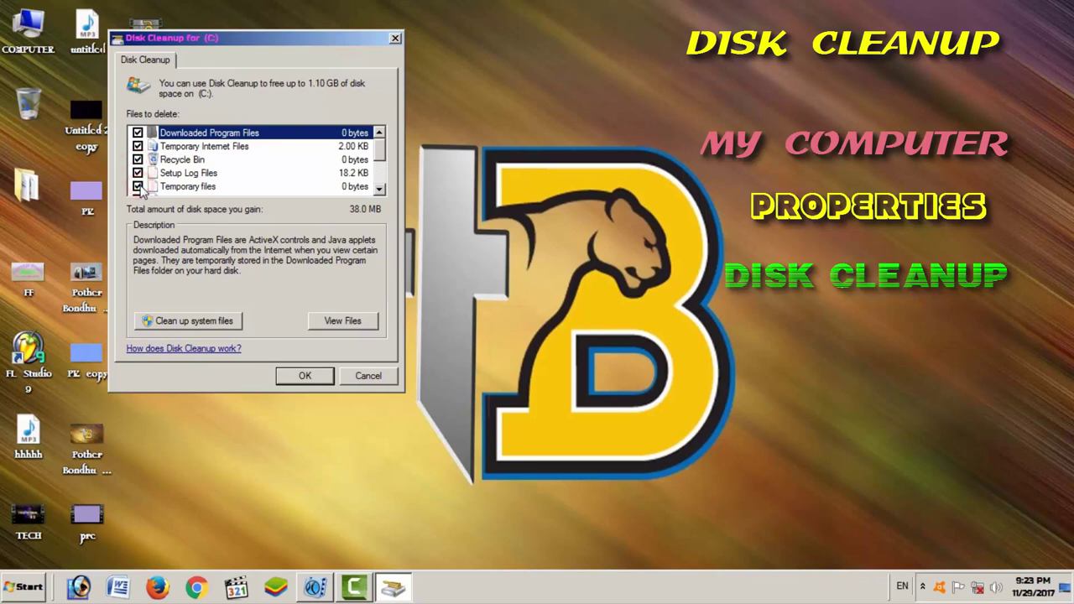
{"action": "scroll", "coordinate": [140, 186], "scroll_direction": "down", "scroll_amount": 1}
{"action": "left_click", "coordinate": [138, 173]}
{"action": "left_click", "coordinate": [137, 186]}
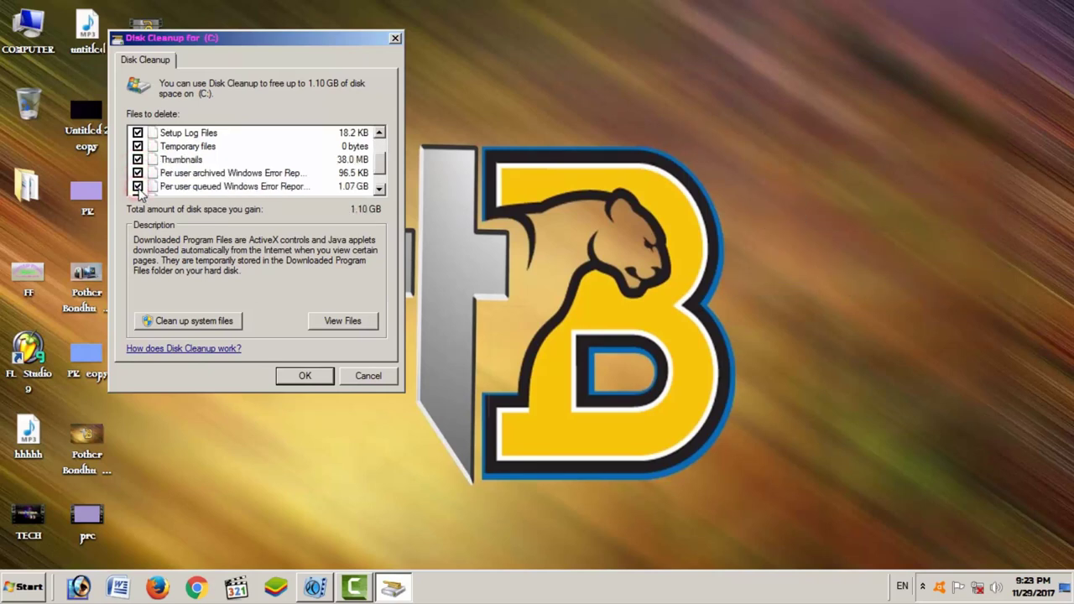
{"action": "scroll", "coordinate": [140, 192], "scroll_direction": "down", "scroll_amount": 1}
{"action": "left_click", "coordinate": [137, 172]}
{"action": "left_click", "coordinate": [138, 187]}
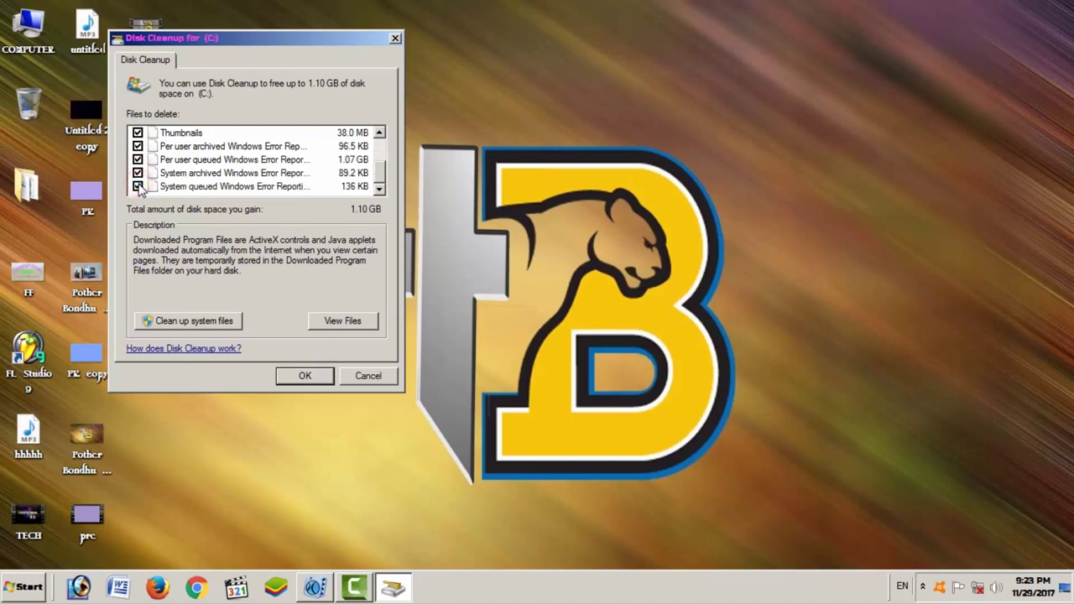
{"action": "scroll", "coordinate": [281, 178], "scroll_direction": "up", "scroll_amount": 2}
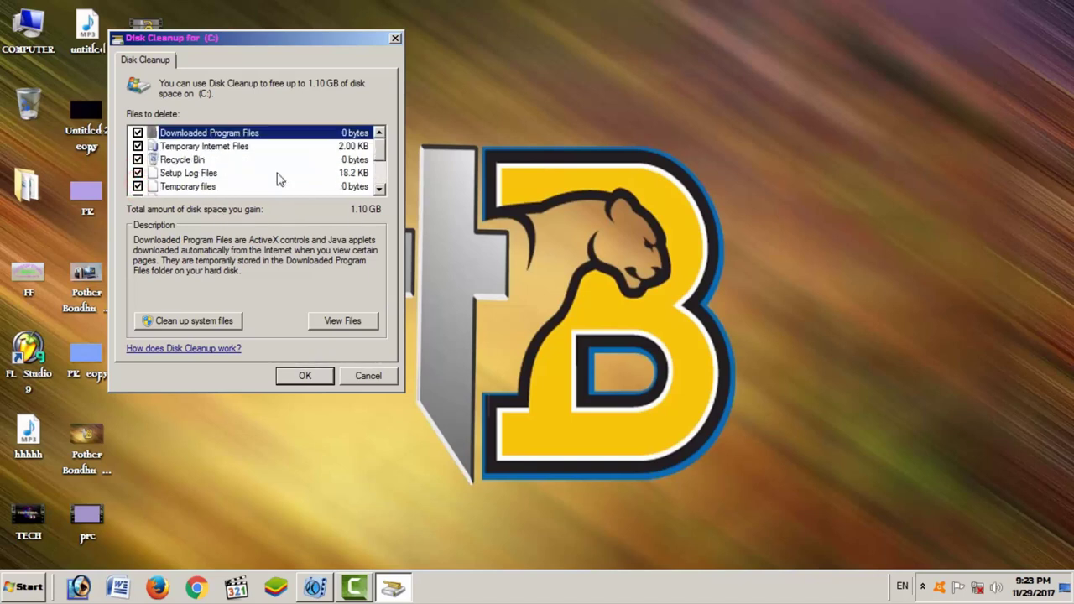
{"action": "left_click", "coordinate": [297, 378]}
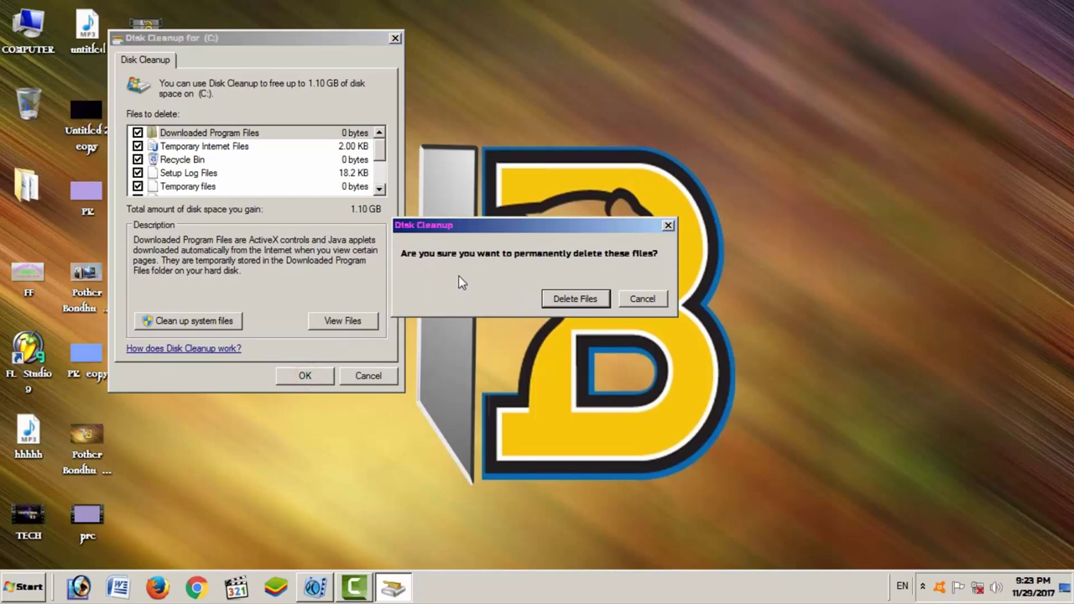
{"action": "left_click", "coordinate": [575, 299]}
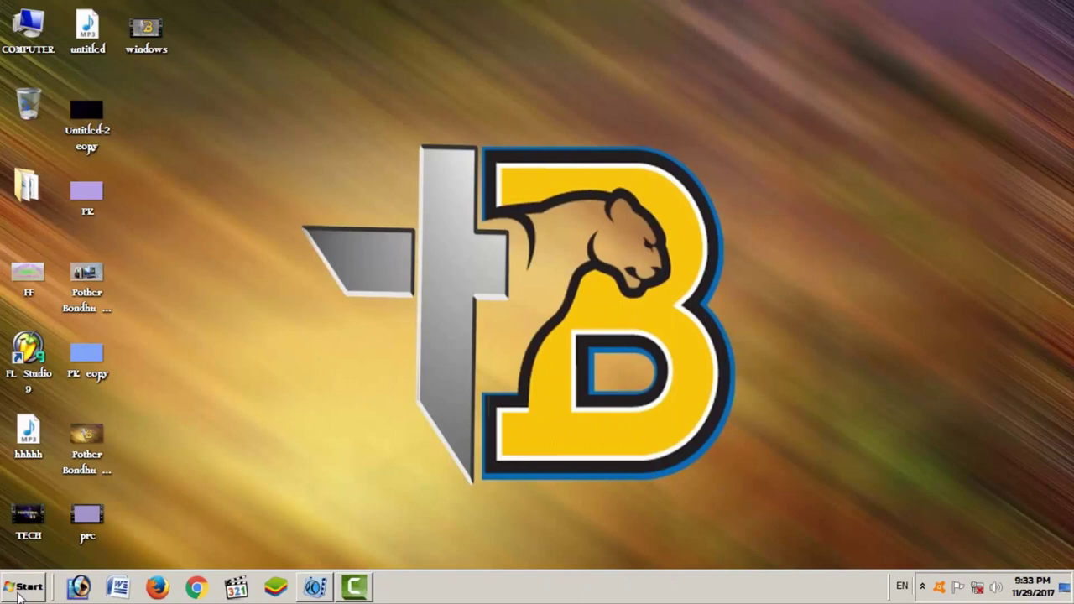
- Check the Start menu for the Run entry, and open the Start menu customization options from its properties
{"action": "left_click", "coordinate": [21, 588]}
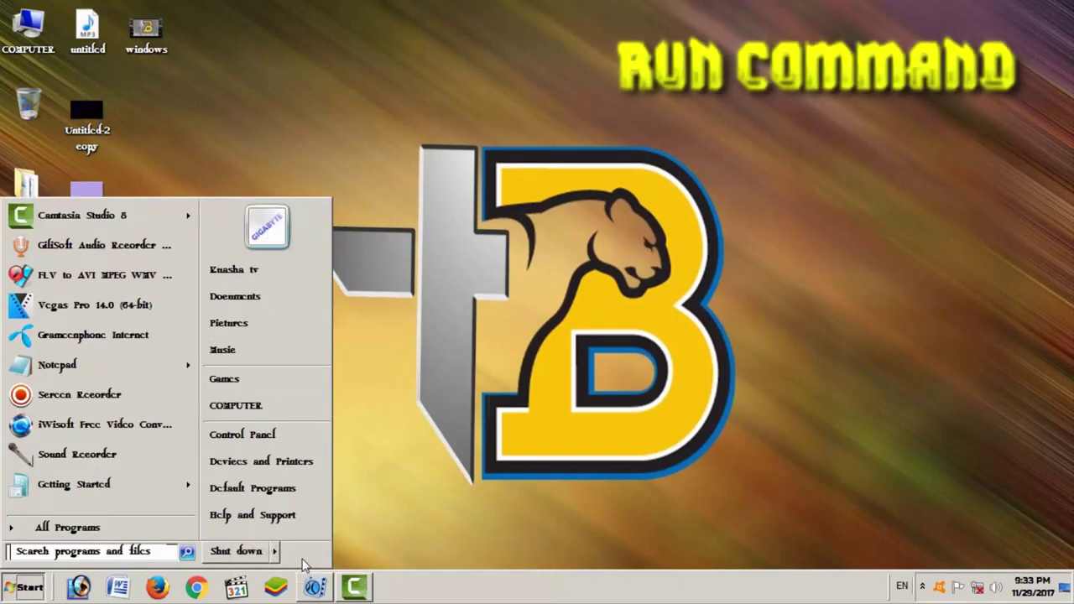
{"action": "left_click", "coordinate": [372, 496]}
{"action": "right_click", "coordinate": [21, 585]}
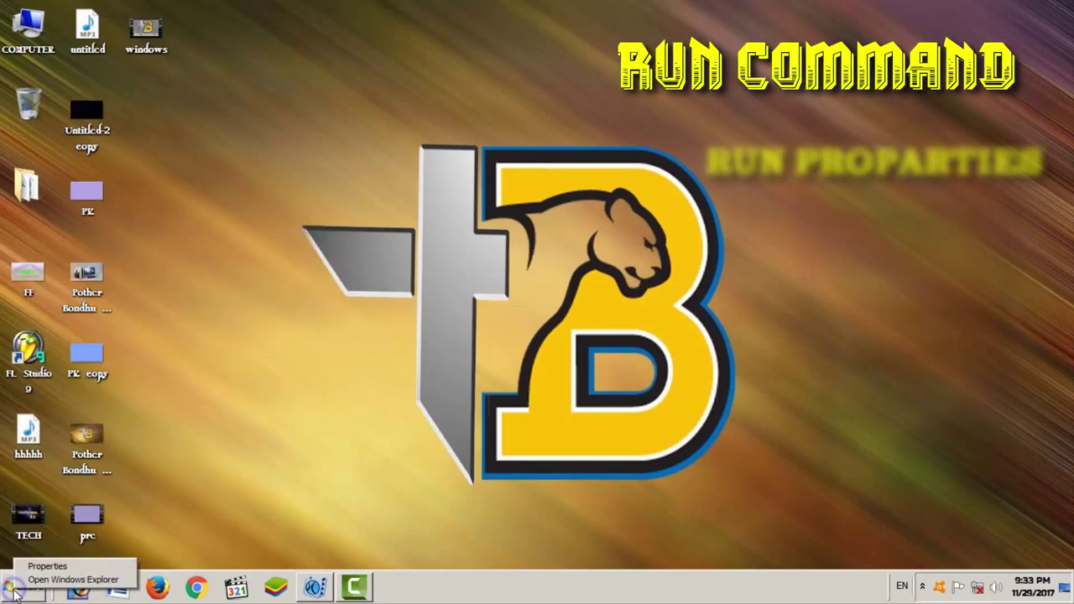
{"action": "left_click", "coordinate": [37, 571]}
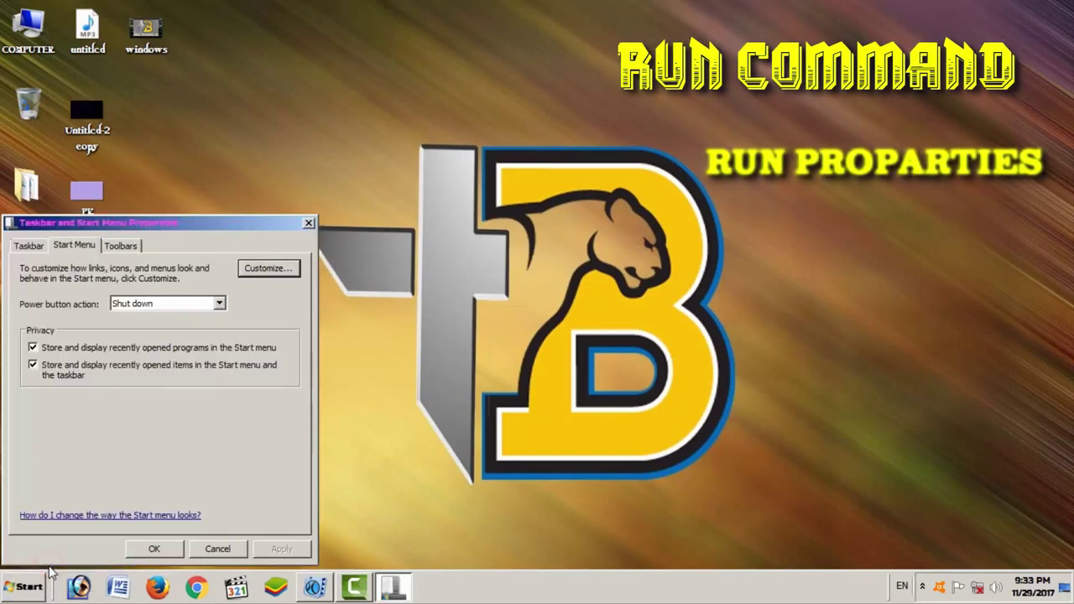
{"action": "left_click", "coordinate": [267, 271]}
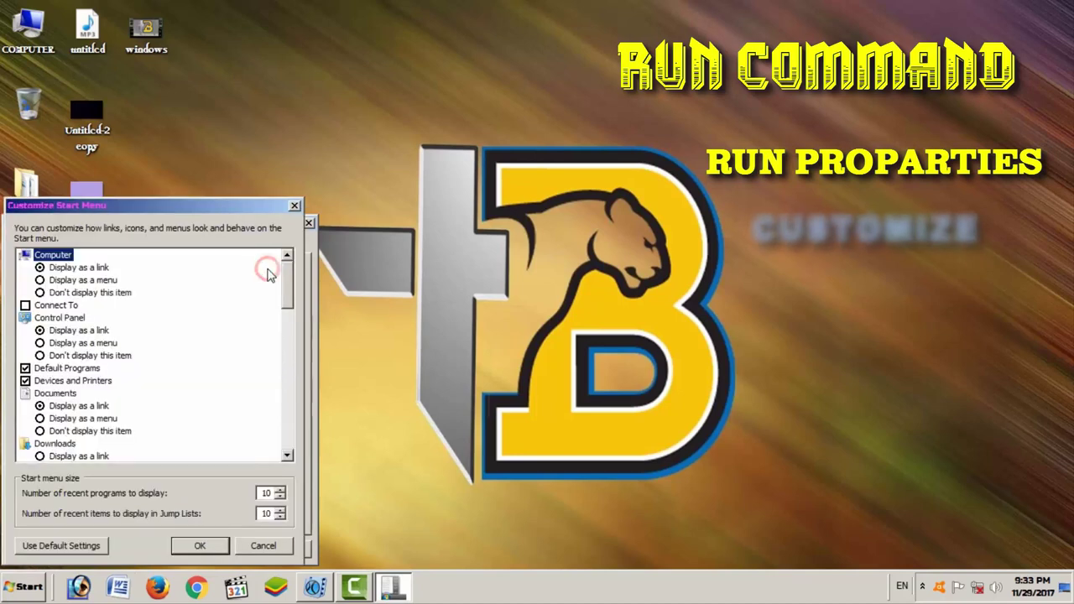
- Enable the Run command item for the Start menu, apply the change and close the properties
{"action": "scroll", "coordinate": [93, 428], "scroll_direction": "down", "scroll_amount": 3}
{"action": "scroll", "coordinate": [92, 428], "scroll_direction": "down", "scroll_amount": 8}
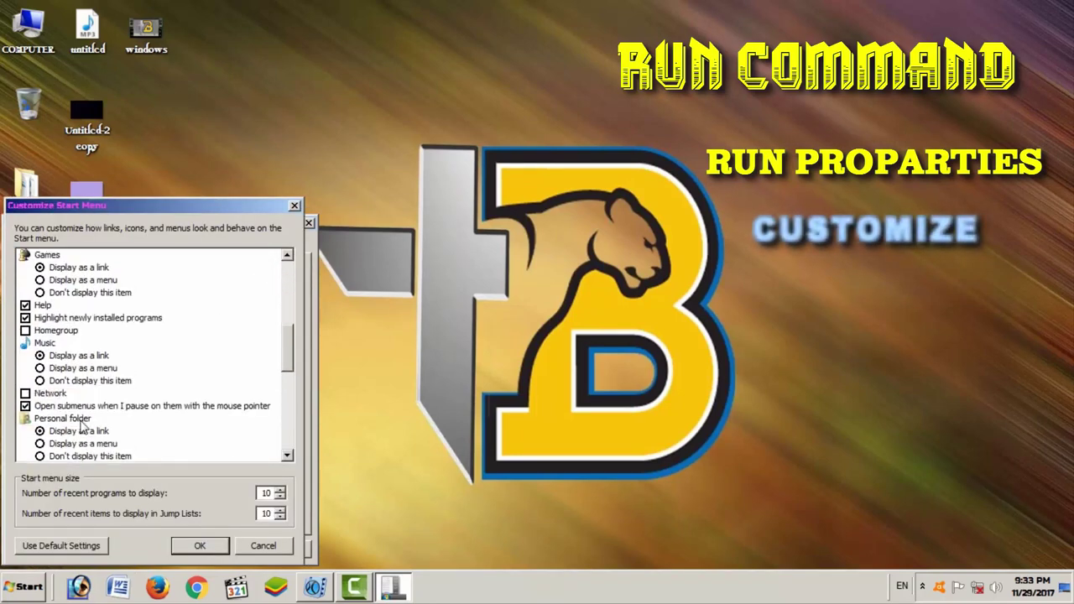
{"action": "scroll", "coordinate": [82, 427], "scroll_direction": "down", "scroll_amount": 2}
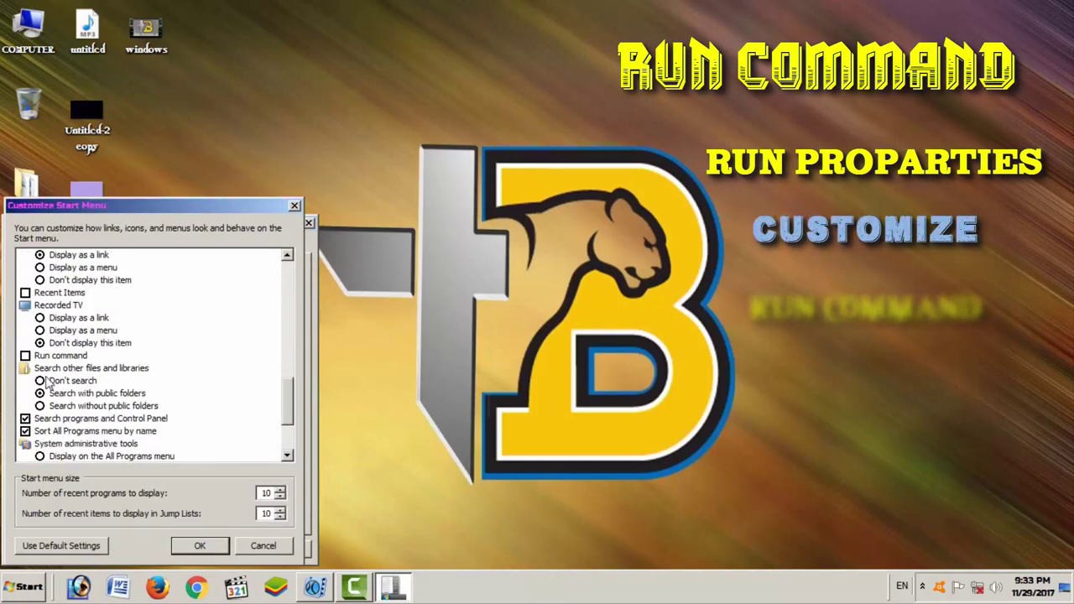
{"action": "left_click", "coordinate": [26, 357]}
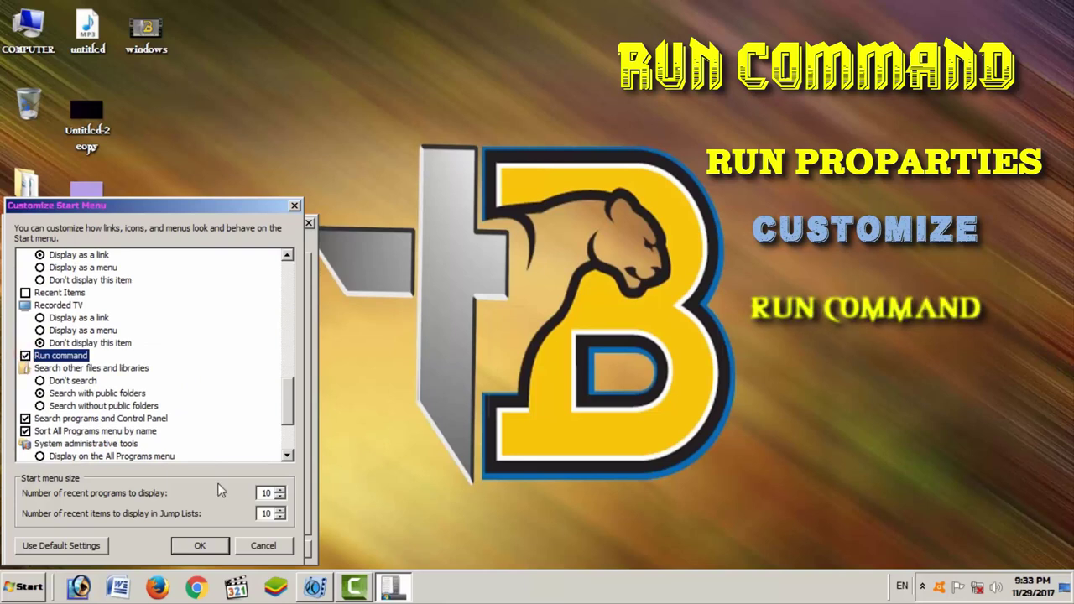
{"action": "left_click", "coordinate": [215, 545]}
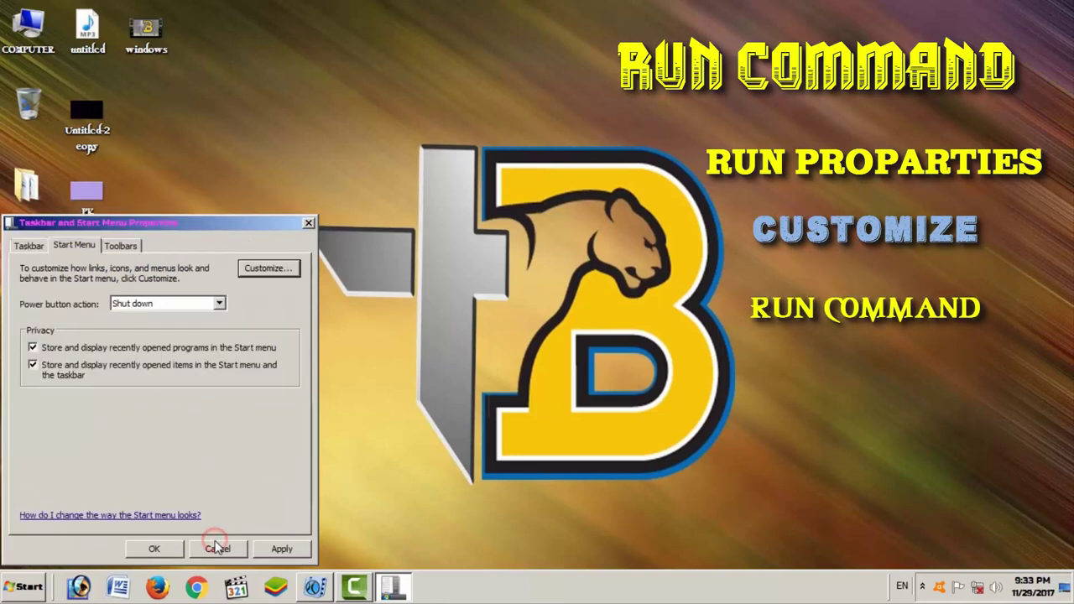
{"action": "left_click", "coordinate": [283, 549]}
{"action": "left_click", "coordinate": [154, 550]}
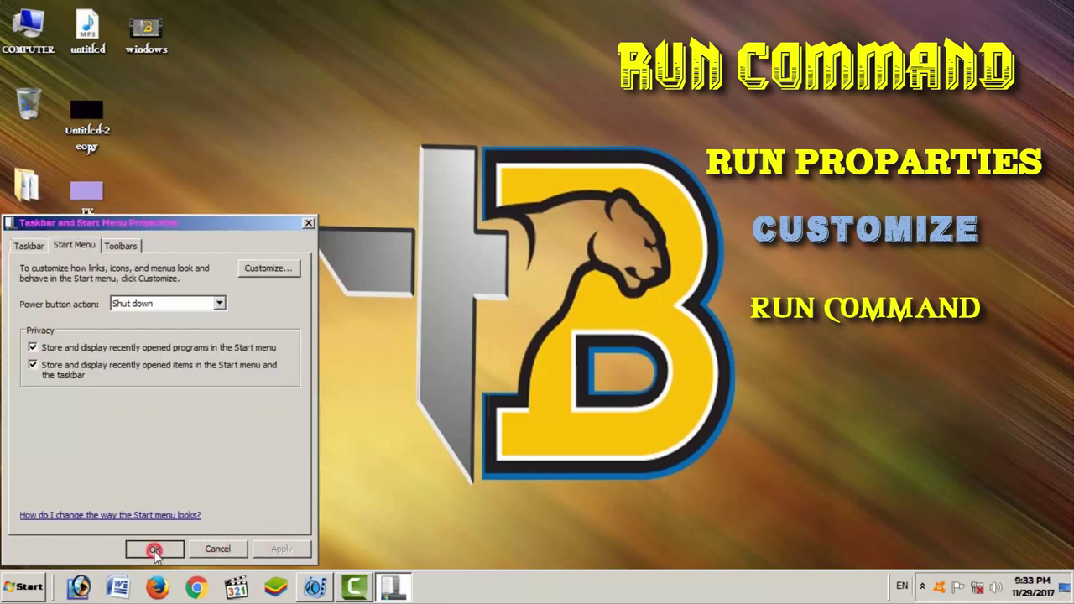
- Open the Windows Temp folder by running TEMP from the Start menu's Run command
{"action": "left_click", "coordinate": [21, 592]}
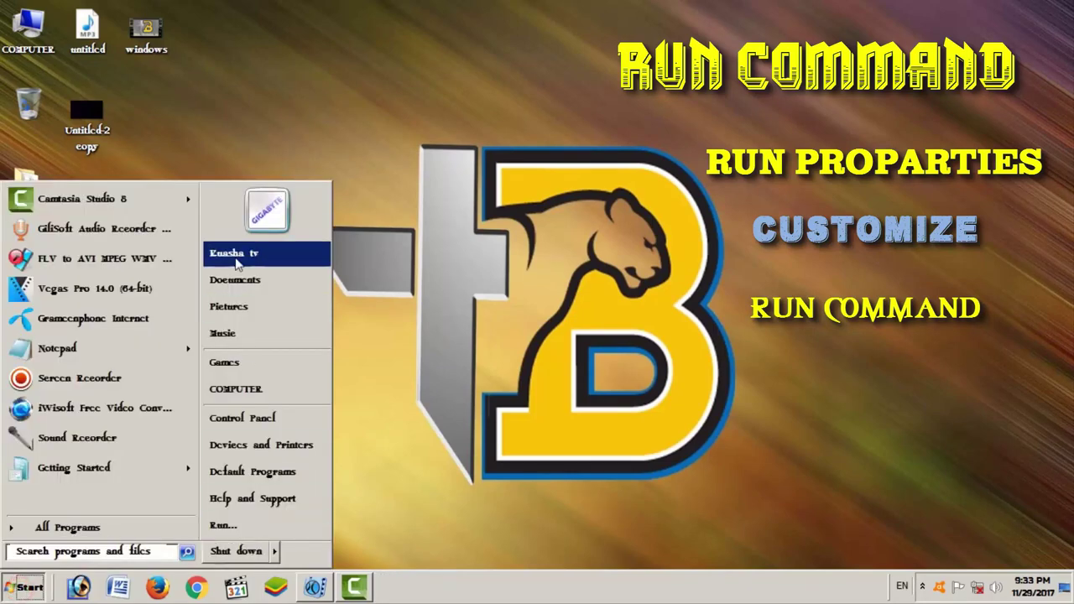
{"action": "left_click", "coordinate": [260, 524]}
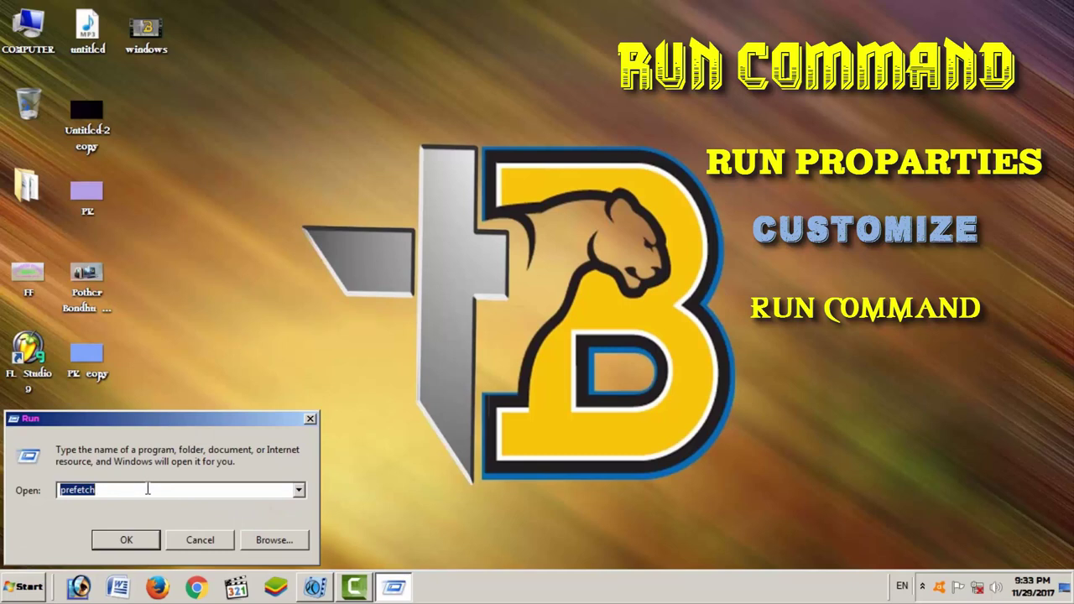
{"action": "type", "text": "TEMP"}
{"action": "left_click", "coordinate": [126, 540]}
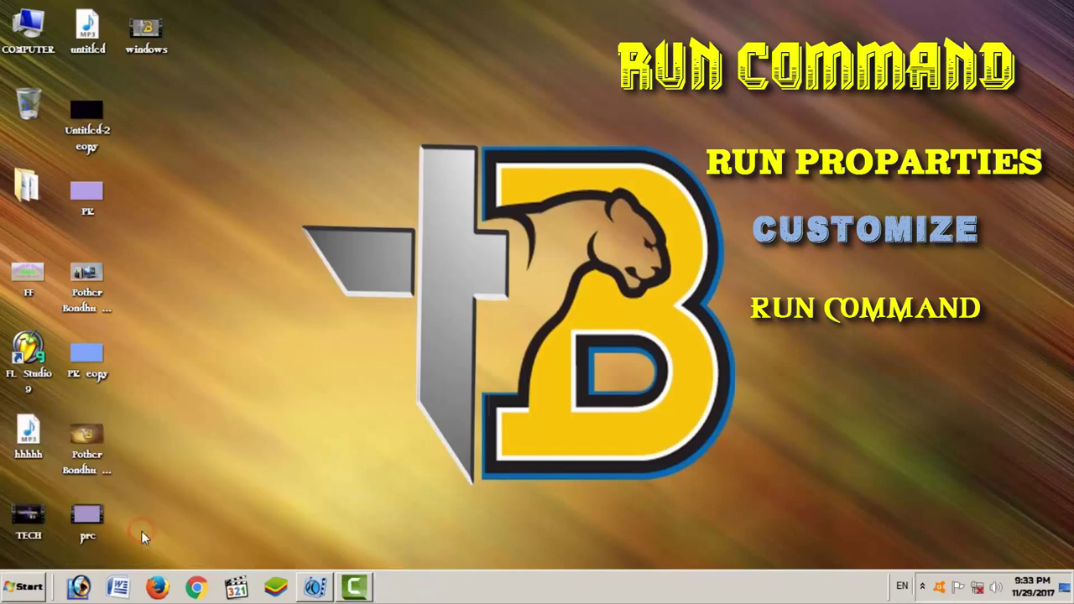
- Move all items in the Windows Temp folder to the Recycle Bin and dismiss the folder window
{"action": "left_click_drag", "start_coordinate": [517, 180], "coordinate": [510, 177]}
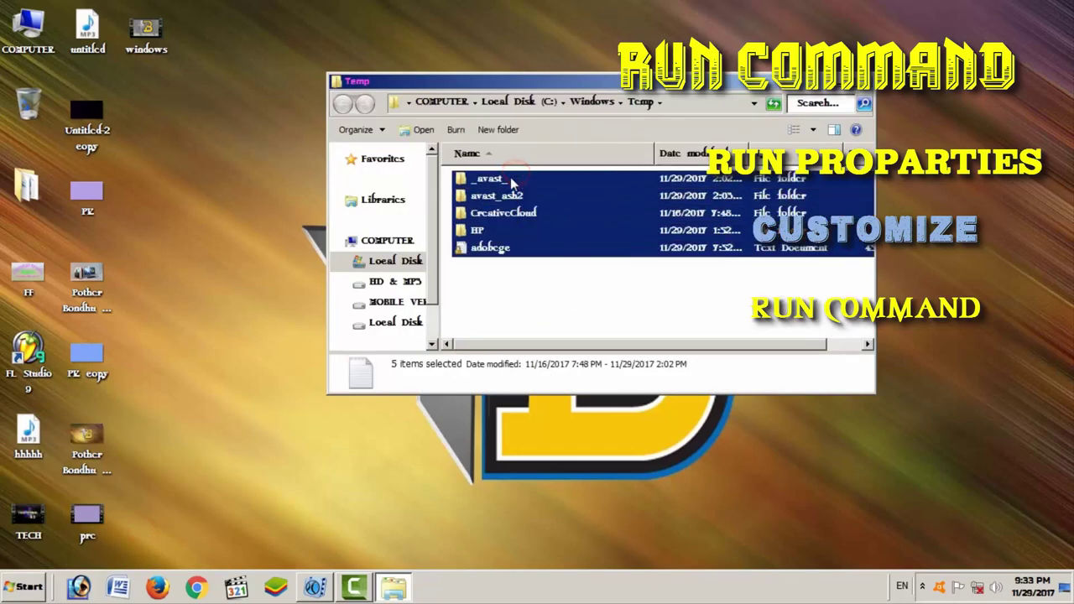
{"action": "right_click", "coordinate": [511, 177]}
{"action": "left_click", "coordinate": [545, 371]}
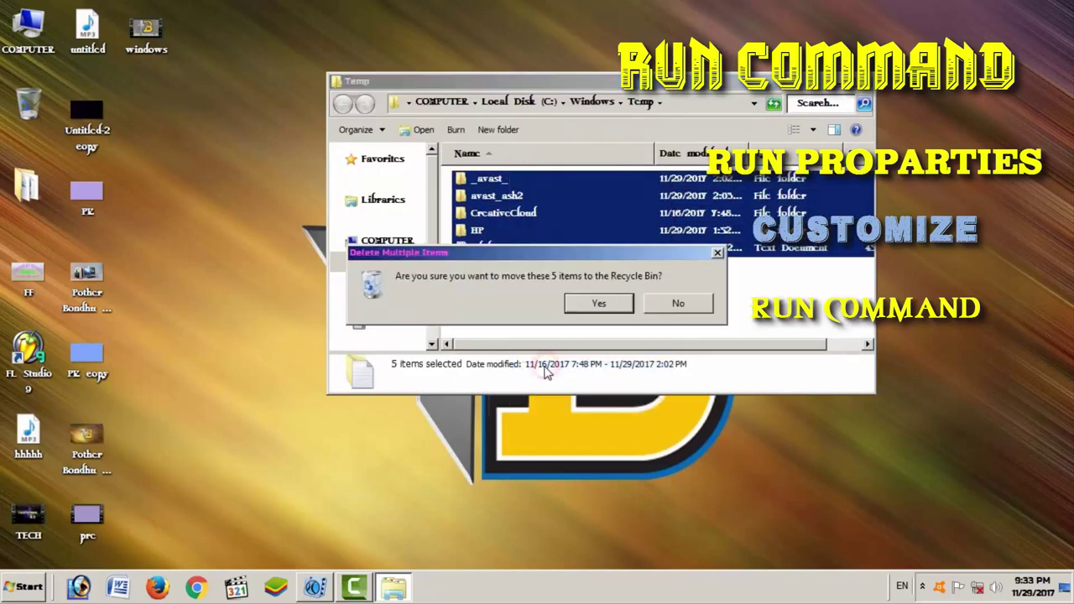
{"action": "left_click", "coordinate": [586, 305]}
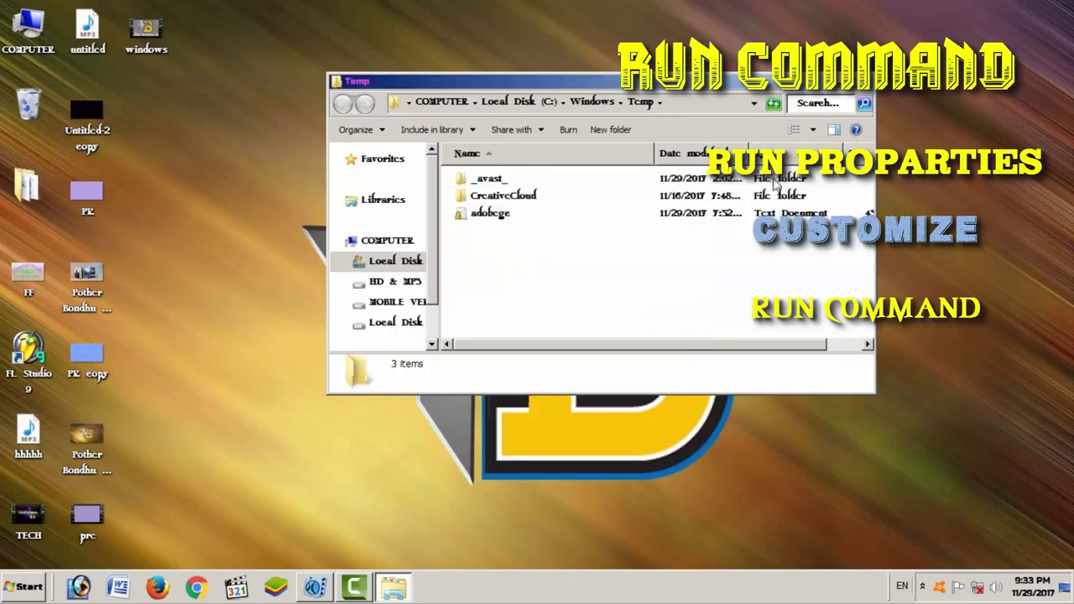
{"action": "key", "text": "super+d"}
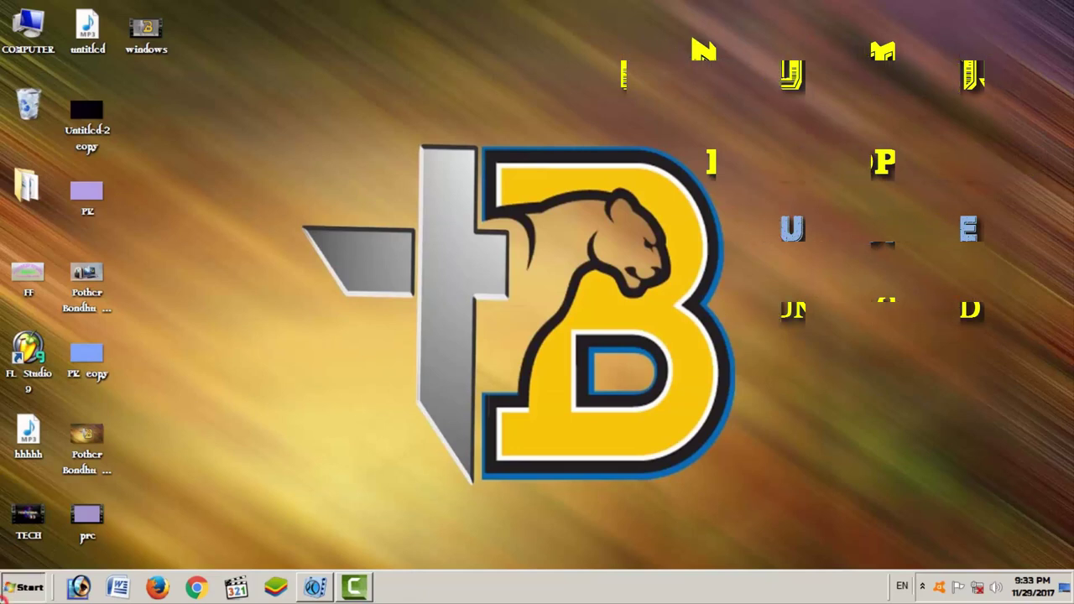
- Open the user account's temporary files folder by running %TEMP% from the Run command
{"action": "key", "text": "super"}
{"action": "left_click", "coordinate": [242, 529]}
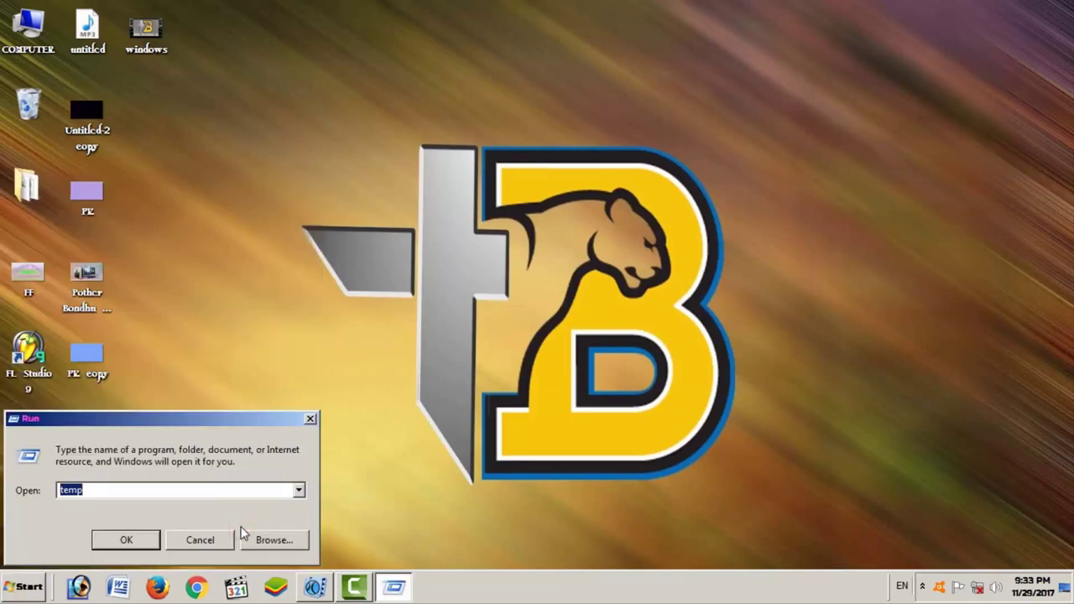
{"action": "type", "text": "%TEMP%"}
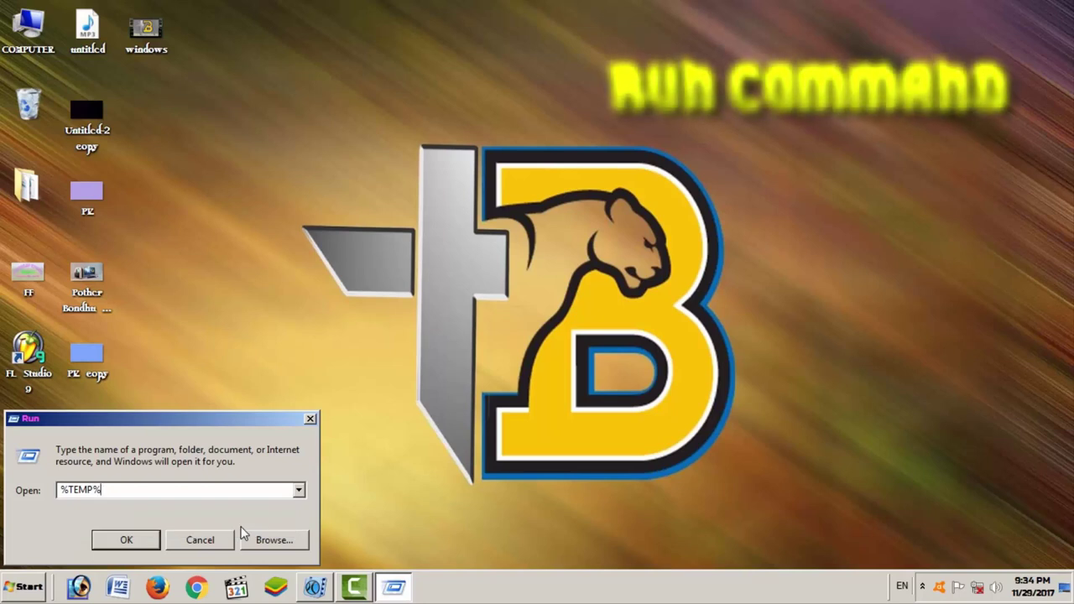
{"action": "left_click", "coordinate": [126, 540]}
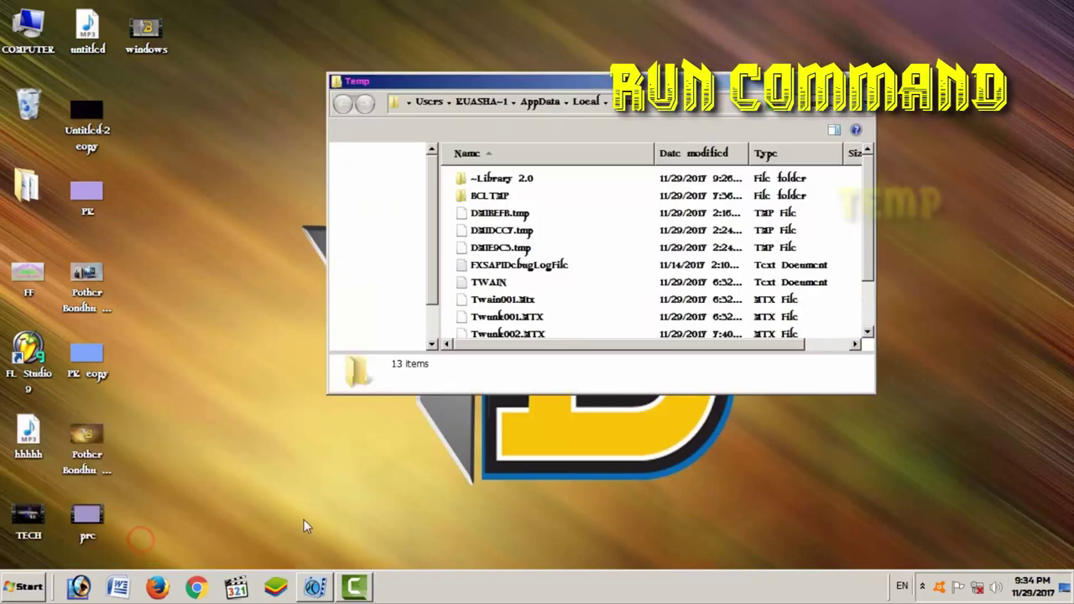
- Move all items in the user's Temp folder to the Recycle Bin and close the folder window
{"action": "left_click_drag", "start_coordinate": [557, 178], "coordinate": [531, 403]}
{"action": "right_click", "coordinate": [524, 296]}
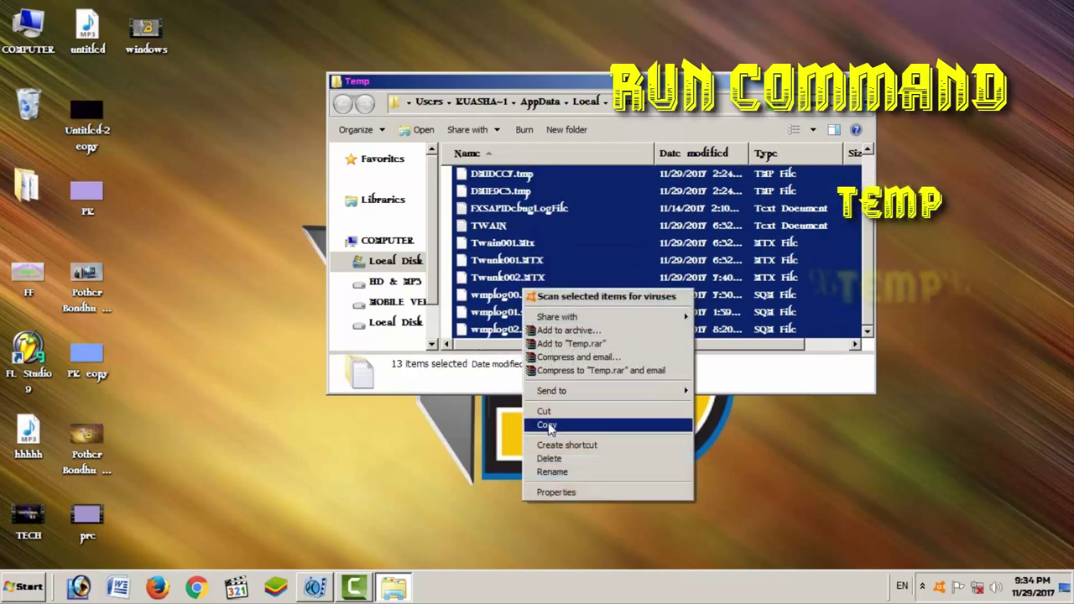
{"action": "left_click", "coordinate": [549, 458]}
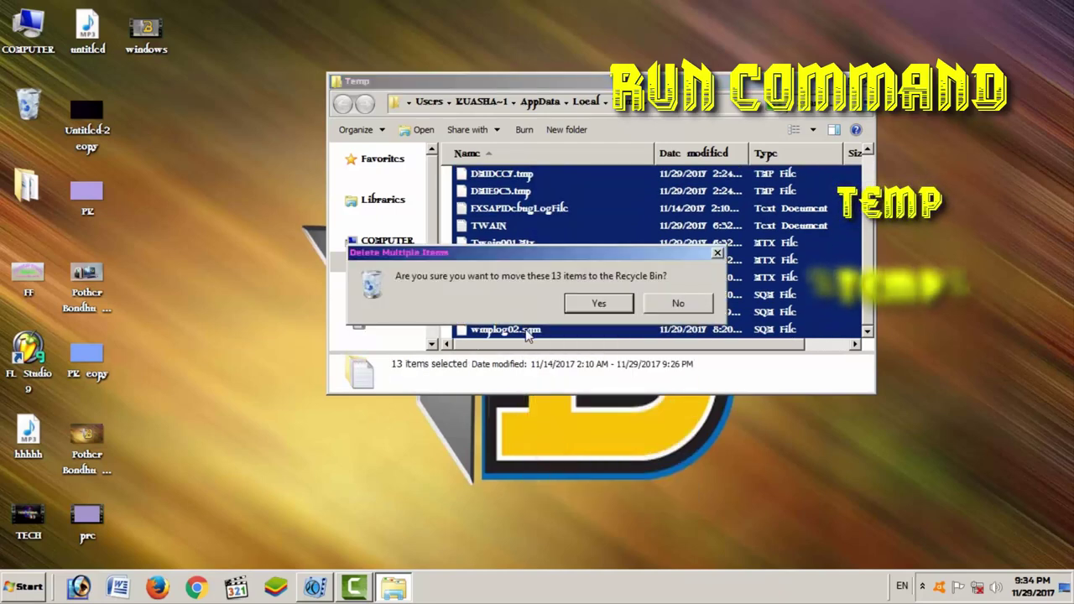
{"action": "left_click", "coordinate": [589, 305]}
{"action": "left_click", "coordinate": [596, 353]}
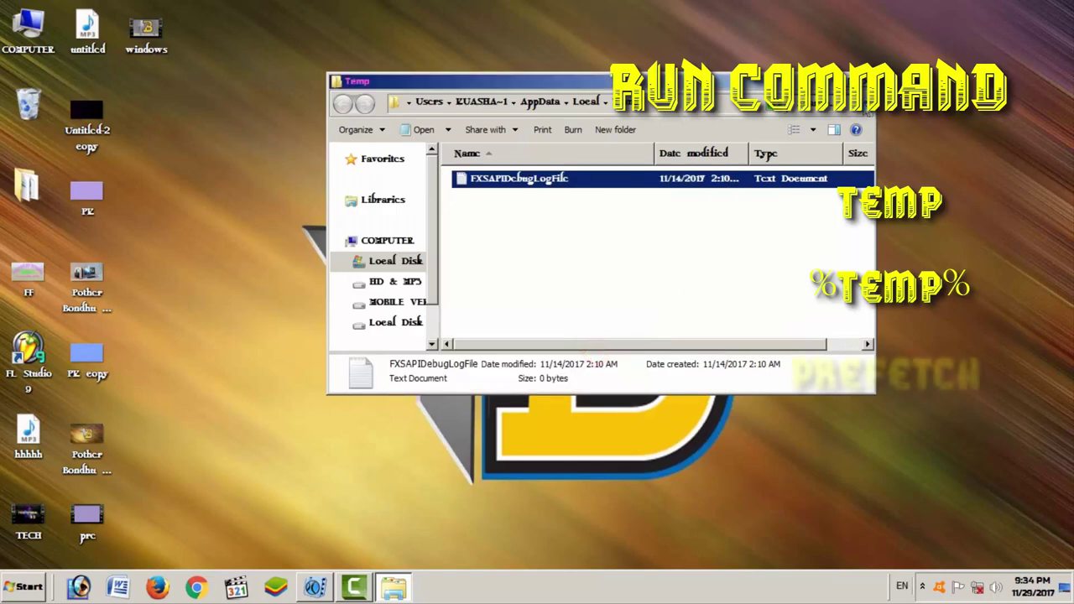
{"action": "left_click", "coordinate": [863, 81]}
- Run PREFETCH from the Run command and grant permanent access to the Prefetch folder
{"action": "left_click", "coordinate": [25, 586]}
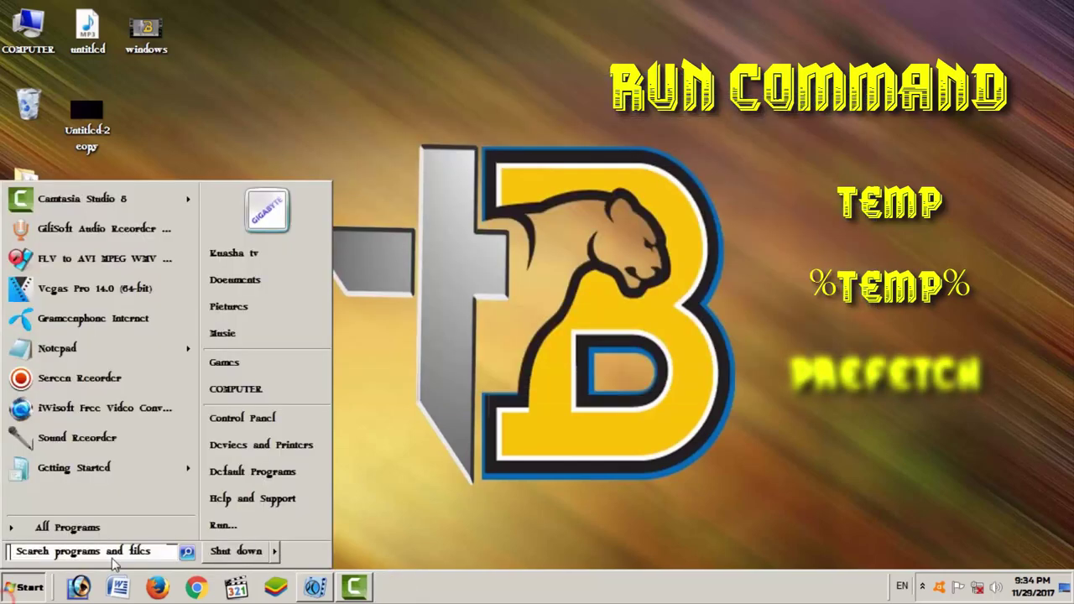
{"action": "left_click", "coordinate": [224, 525]}
{"action": "type", "text": "p"}
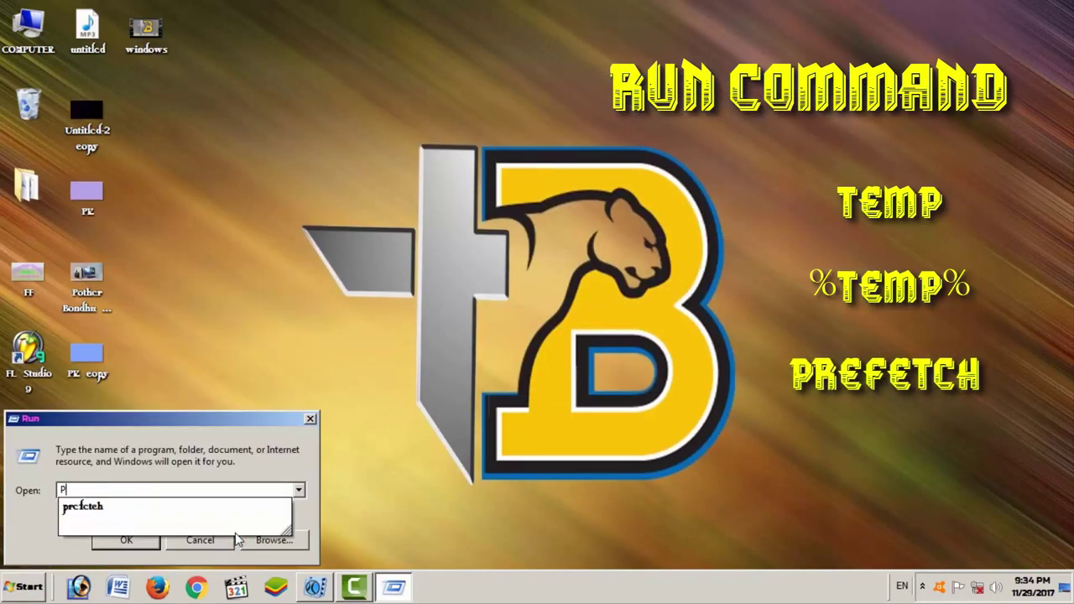
{"action": "type", "text": "REFETCH"}
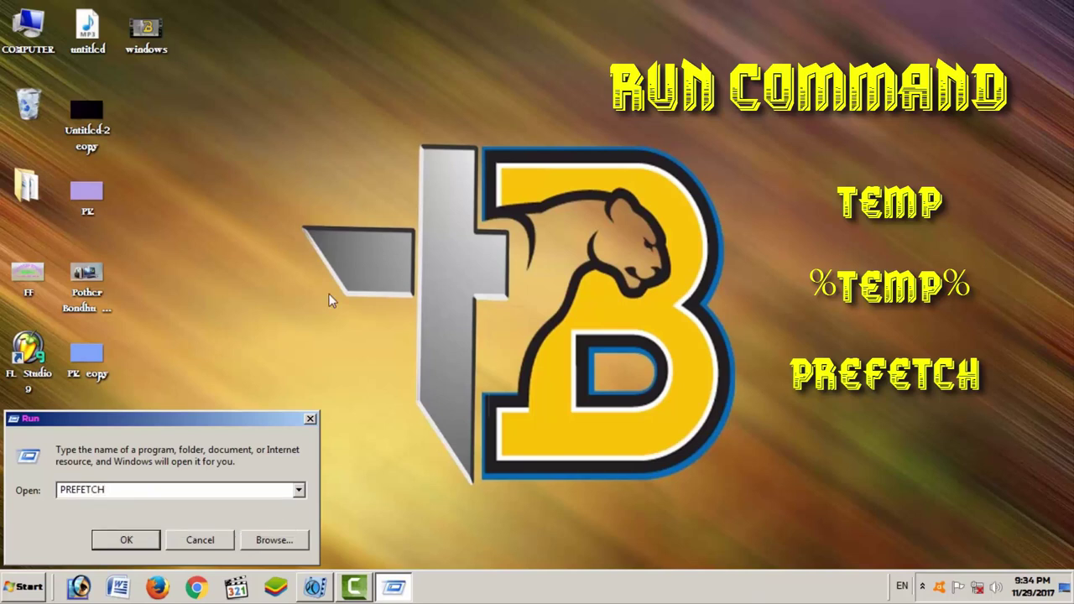
{"action": "left_click", "coordinate": [126, 539]}
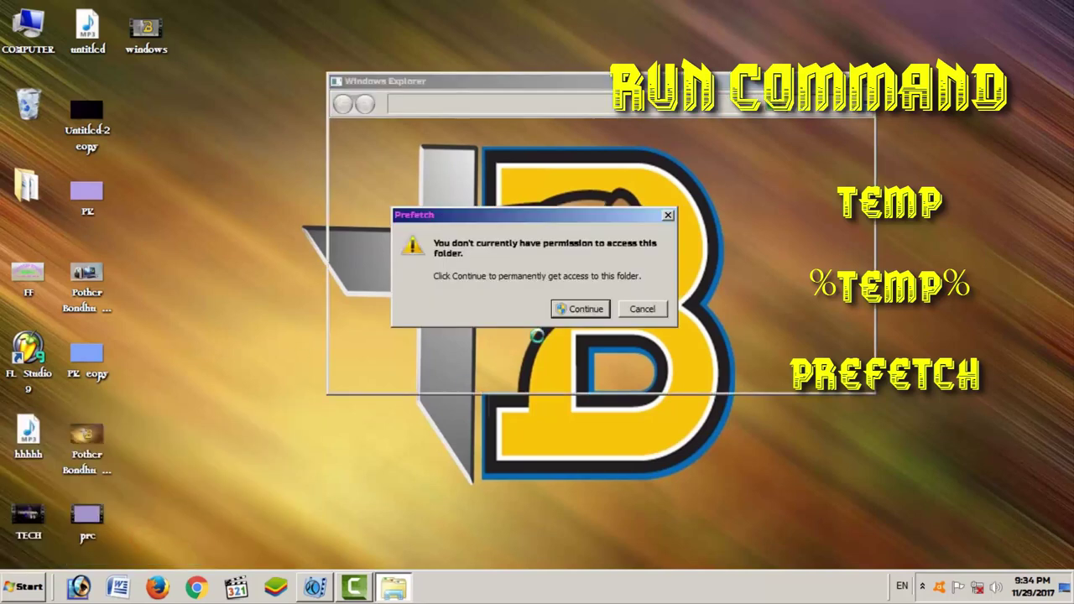
{"action": "left_click", "coordinate": [567, 310]}
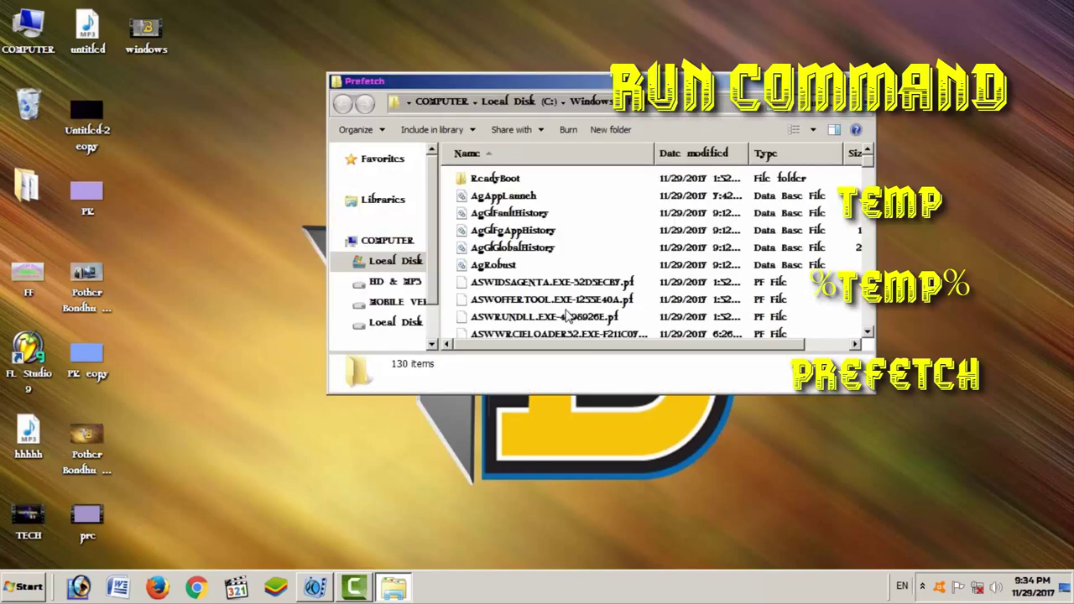
- Select all items in the Prefetch folder and move them to the Recycle Bin
{"action": "left_click_drag", "start_coordinate": [537, 180], "coordinate": [448, 462]}
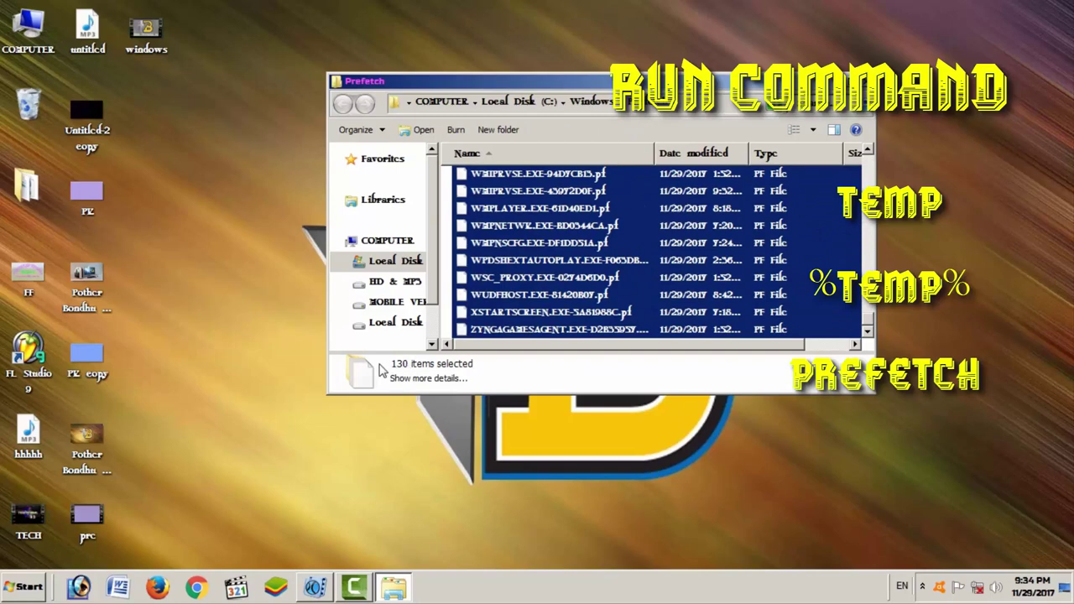
{"action": "right_click", "coordinate": [495, 273]}
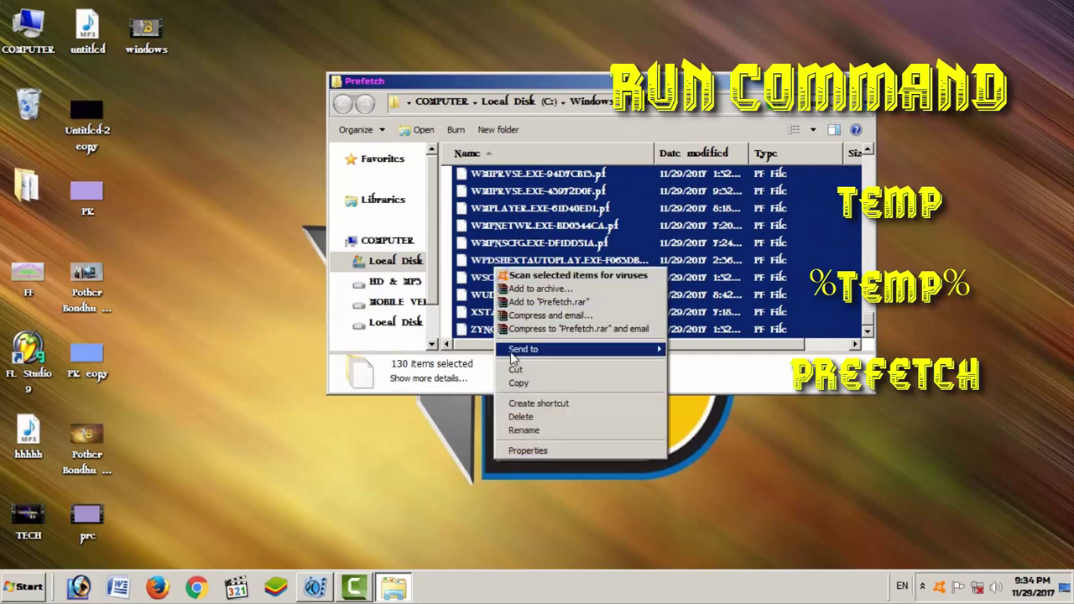
{"action": "left_click", "coordinate": [520, 413]}
{"action": "left_click", "coordinate": [590, 305]}
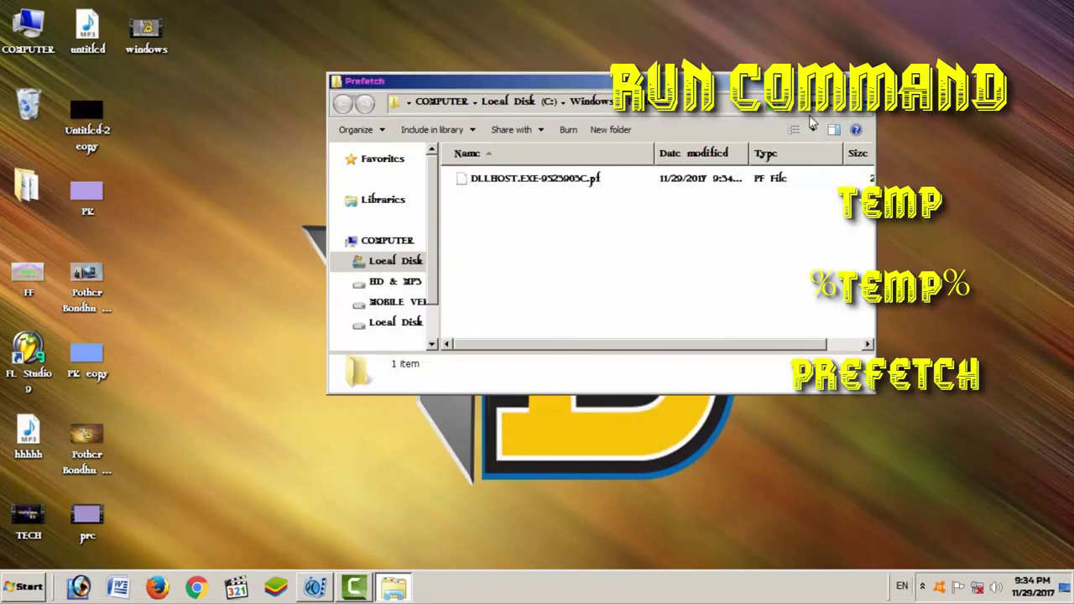
- Move the remaining DLLHOST .pf file to the Recycle Bin and close the Prefetch folder
{"action": "left_click_drag", "start_coordinate": [626, 230], "coordinate": [551, 142]}
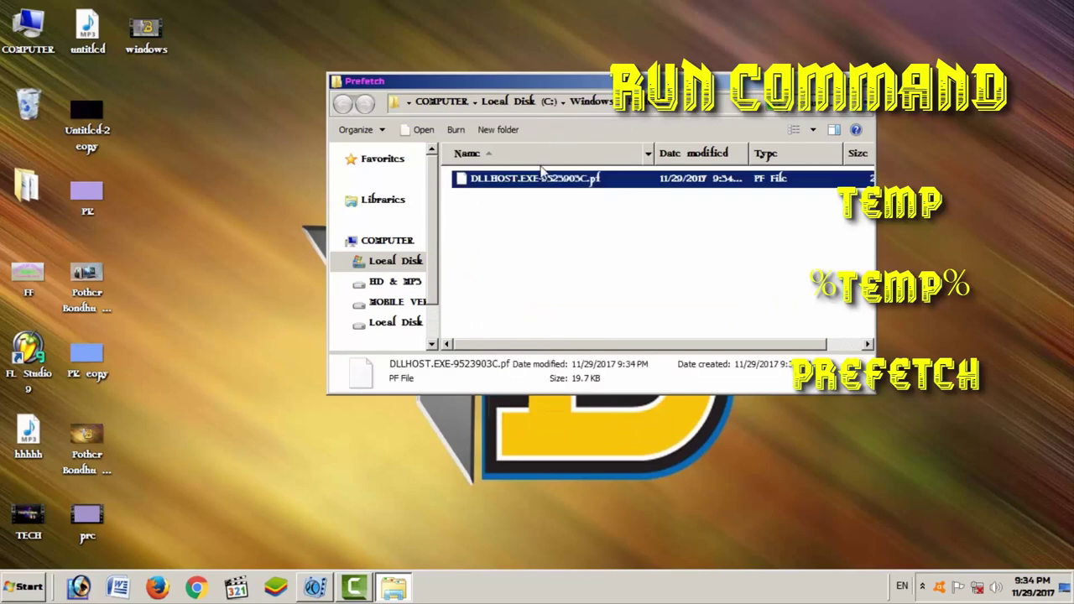
{"action": "right_click", "coordinate": [540, 178]}
{"action": "left_click", "coordinate": [567, 353]}
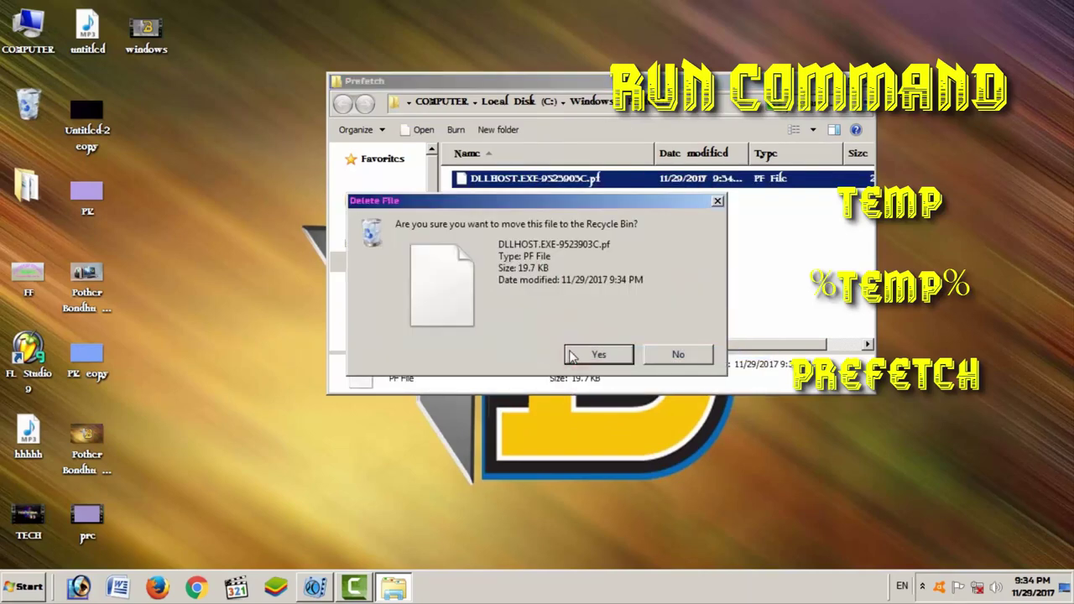
{"action": "left_click", "coordinate": [585, 355]}
{"action": "key", "text": "alt+F4"}
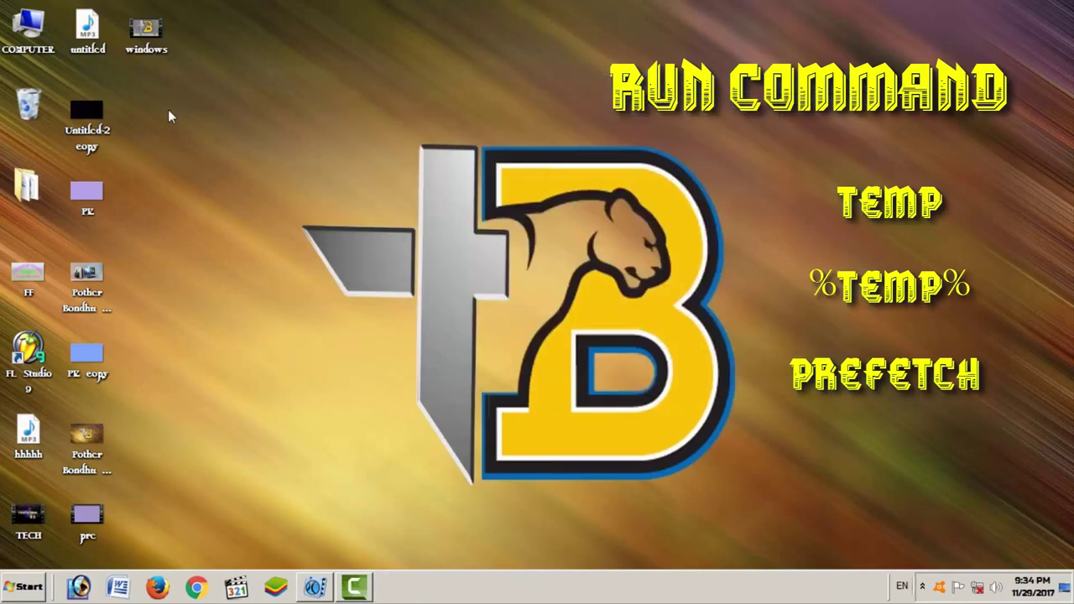
- Empty the Recycle Bin, granting administrator permission for all the protected items
{"action": "right_click", "coordinate": [25, 107]}
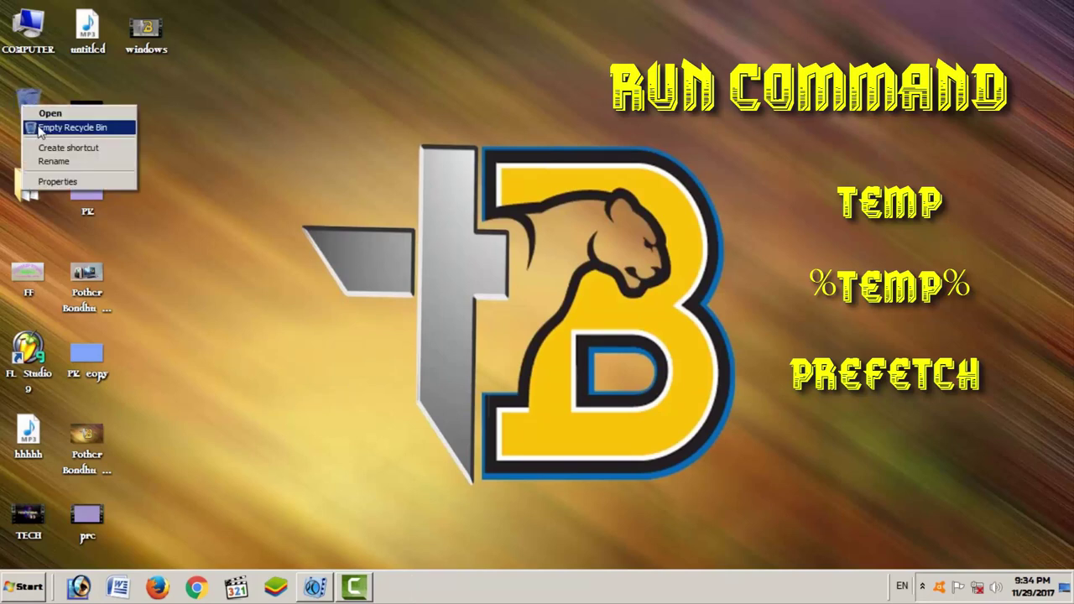
{"action": "left_click", "coordinate": [42, 126]}
{"action": "left_click", "coordinate": [617, 304]}
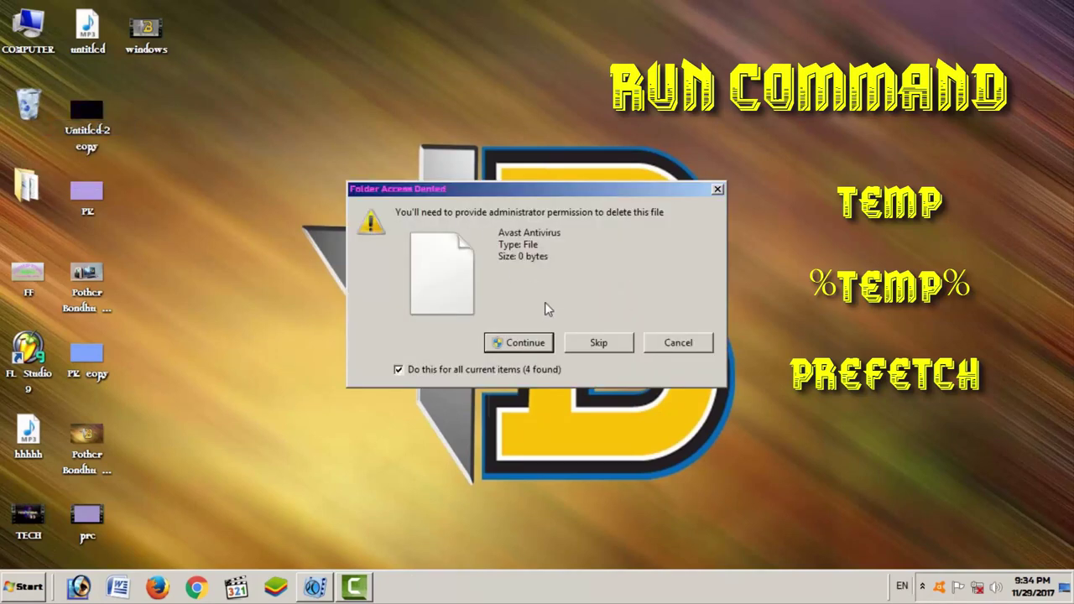
{"action": "left_click", "coordinate": [527, 344]}
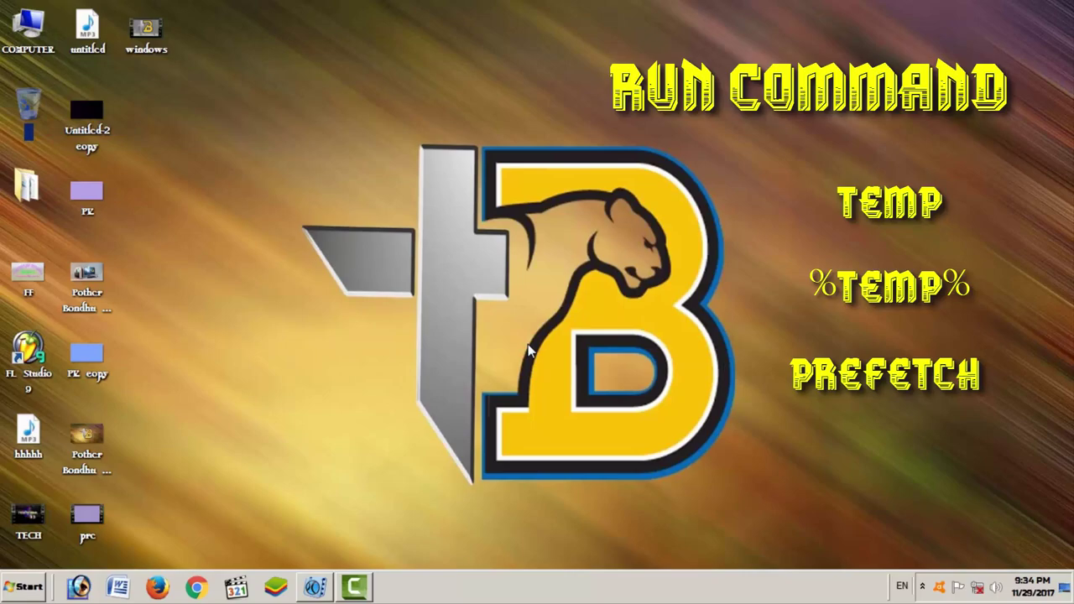